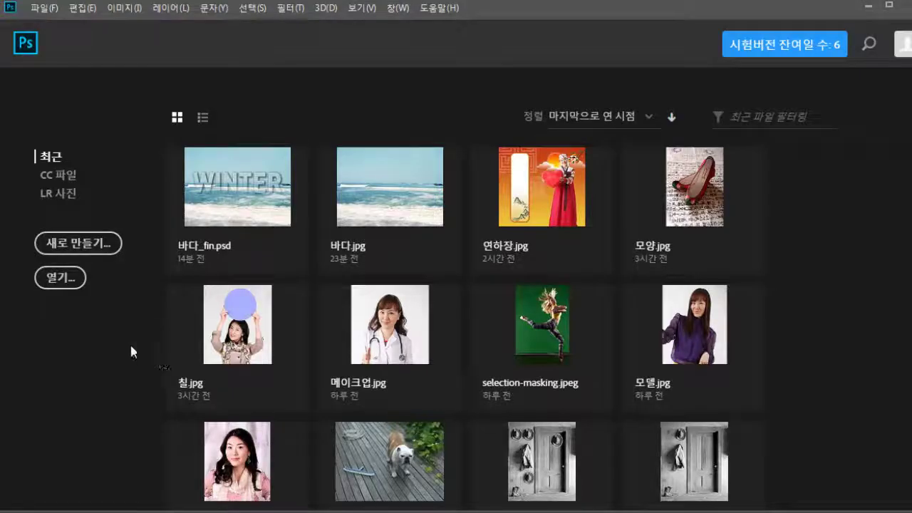
Open 조정이미지.jpg from the 예제 > 30 folder and activate the Move tool
{"action": "left_click", "coordinate": [80, 282]}
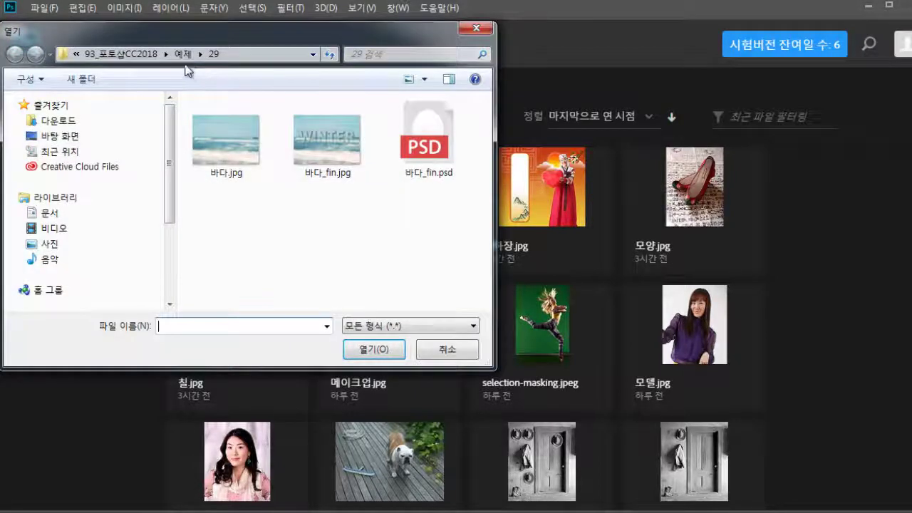
{"action": "left_click", "coordinate": [183, 53]}
{"action": "scroll", "coordinate": [256, 264], "scroll_direction": "down", "scroll_amount": 1}
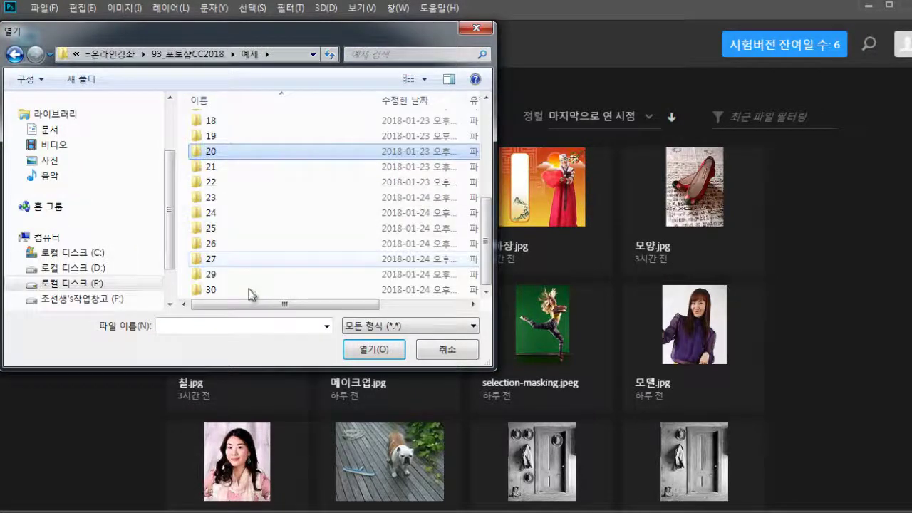
{"action": "double_click", "coordinate": [242, 288]}
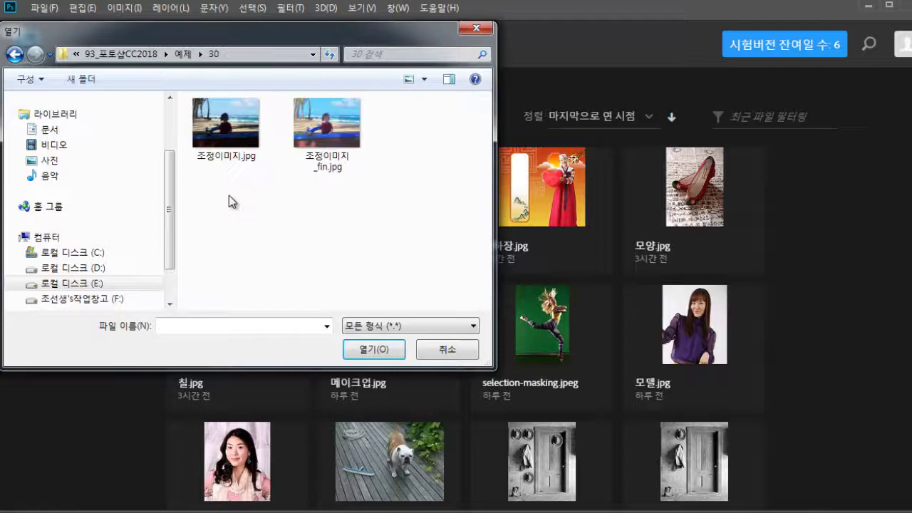
{"action": "left_click", "coordinate": [226, 125]}
{"action": "left_click", "coordinate": [358, 348]}
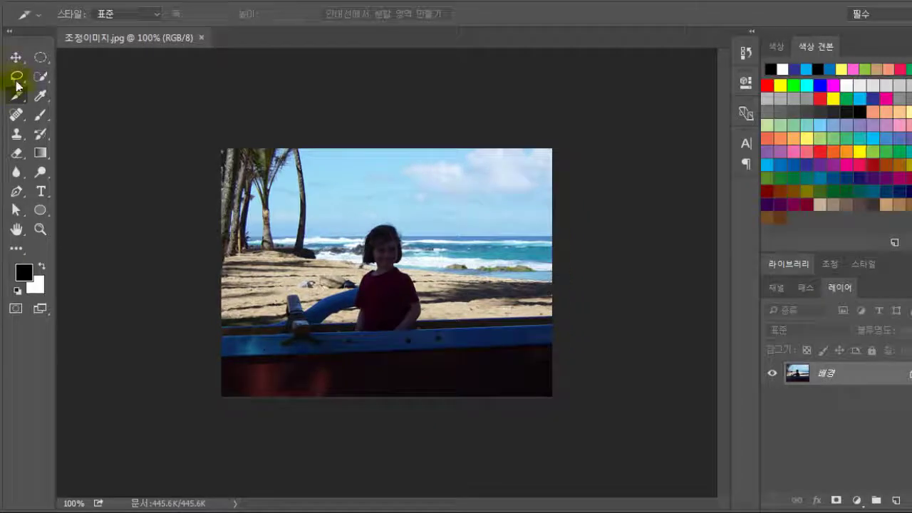
{"action": "left_click", "coordinate": [16, 57]}
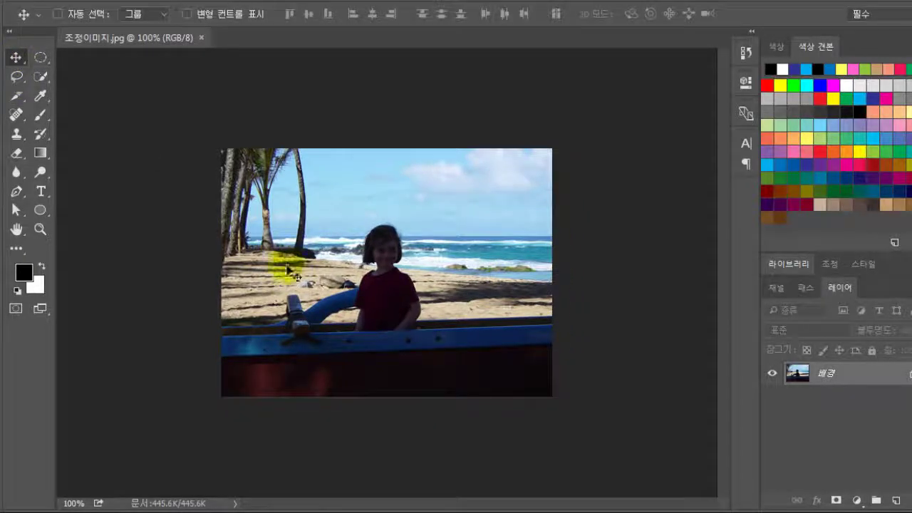
{"action": "left_click_drag", "start_coordinate": [403, 315], "coordinate": [353, 265]}
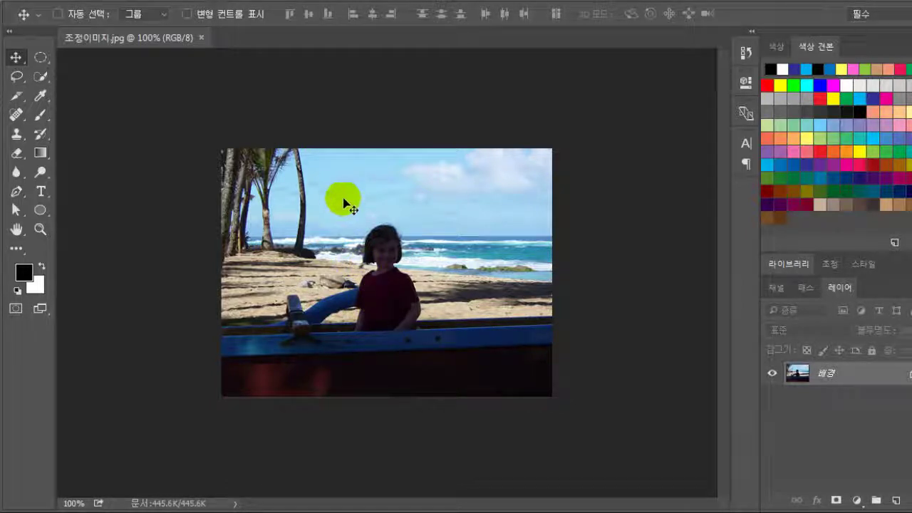
Start a Shadows/Highlights adjustment on the beach photo and set the shadows amount to 100%
{"action": "left_click", "coordinate": [162, 2]}
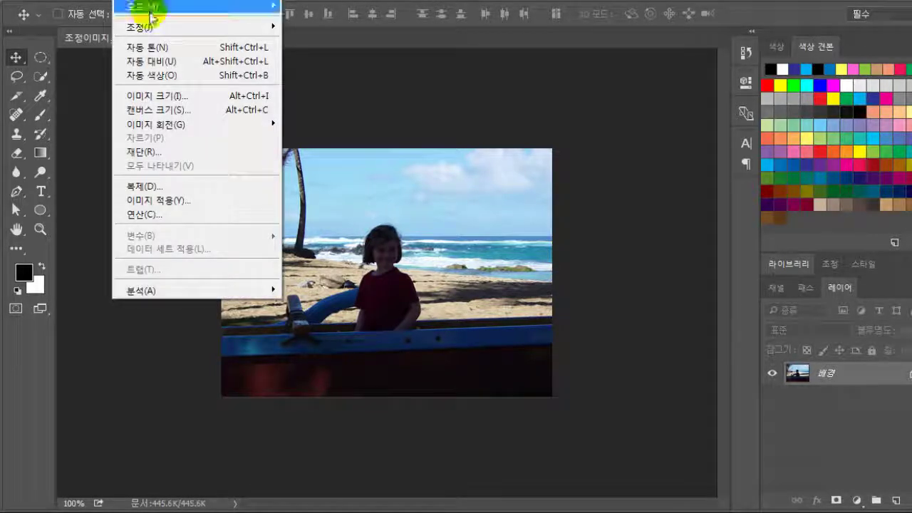
{"action": "mouse_move", "coordinate": [153, 29]}
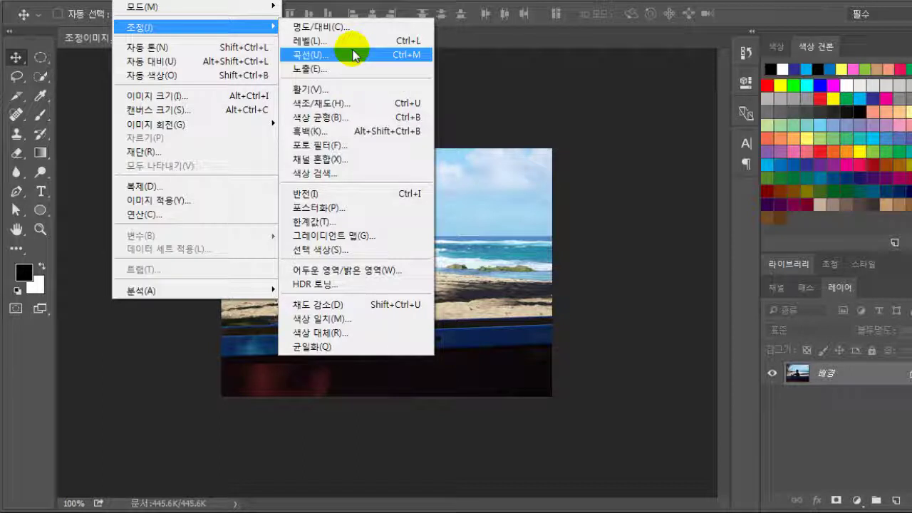
{"action": "left_click", "coordinate": [349, 272]}
{"action": "left_click_drag", "start_coordinate": [517, 121], "coordinate": [580, 65]}
{"action": "left_click_drag", "start_coordinate": [530, 85], "coordinate": [506, 109]}
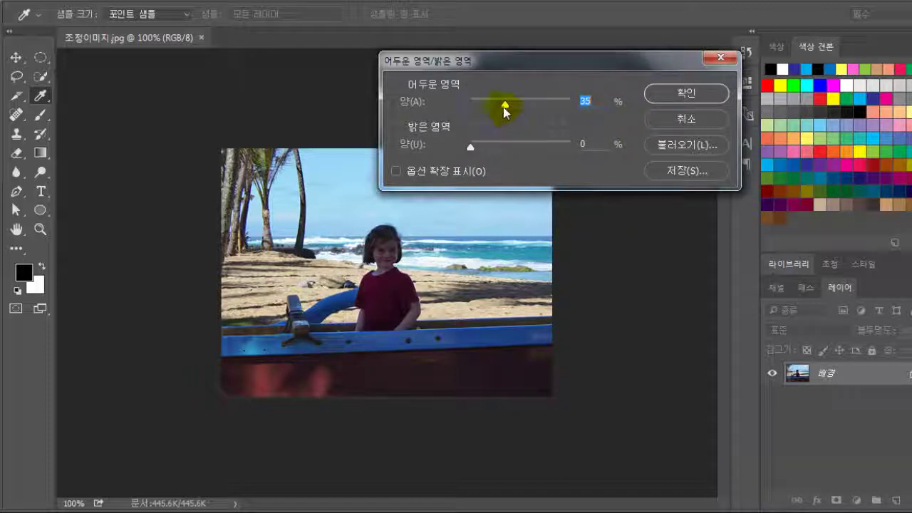
{"action": "left_click_drag", "start_coordinate": [504, 110], "coordinate": [603, 111]}
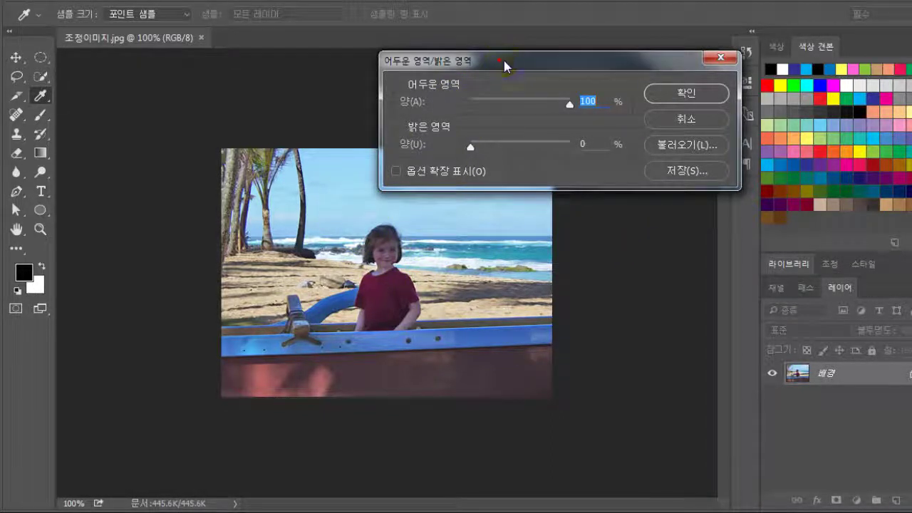
{"action": "left_click_drag", "start_coordinate": [504, 60], "coordinate": [559, 109]}
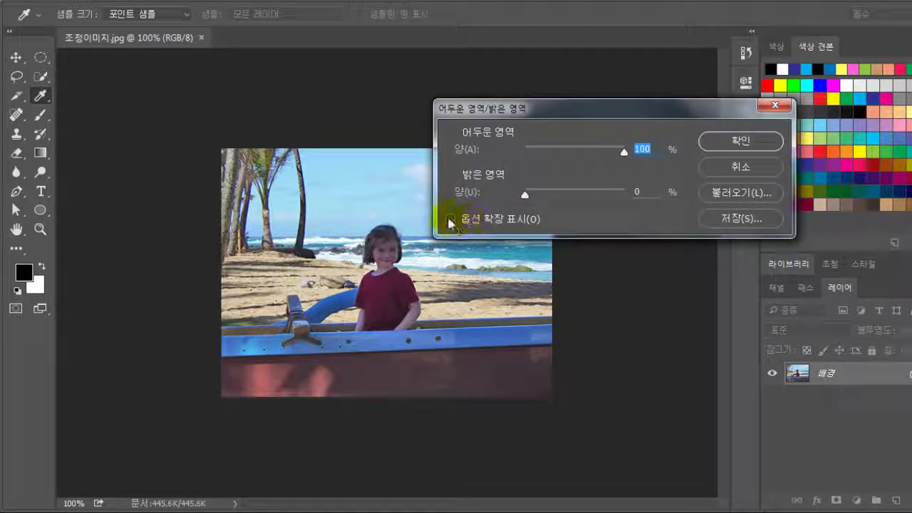
Show the expanded adjustment options and set the shadows tone to 84% and radius to 40 px
{"action": "left_click", "coordinate": [449, 218]}
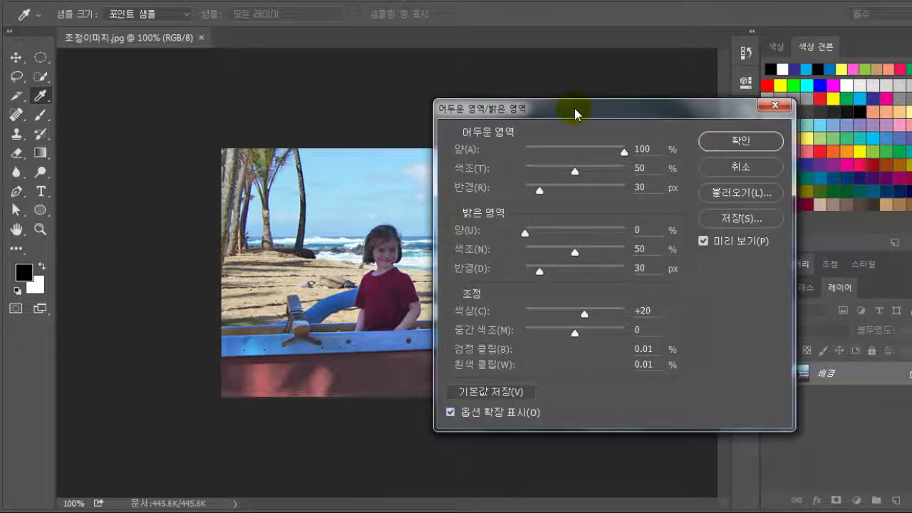
{"action": "left_click_drag", "start_coordinate": [572, 112], "coordinate": [625, 120]}
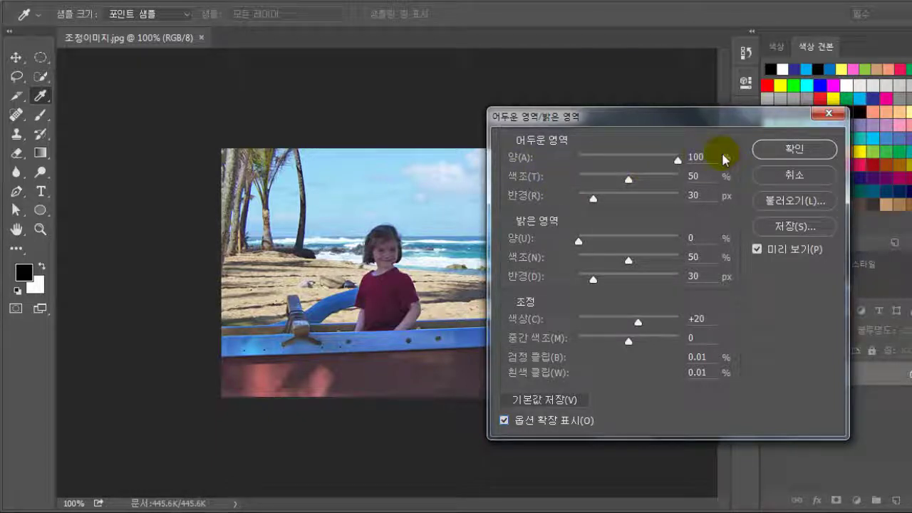
{"action": "left_click_drag", "start_coordinate": [628, 182], "coordinate": [661, 183]}
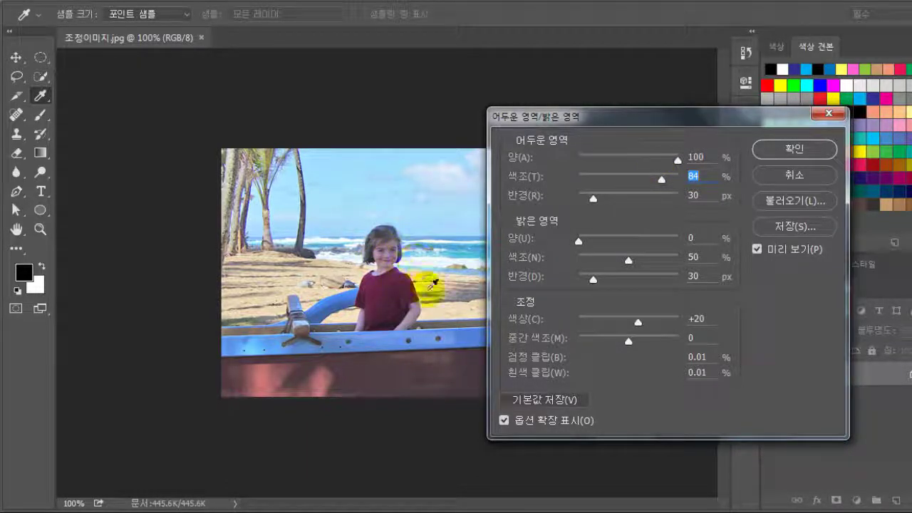
{"action": "mouse_move", "coordinate": [592, 199]}
{"action": "left_mouse_down"}
{"action": "mouse_move", "coordinate": [618, 207]}
{"action": "mouse_move", "coordinate": [599, 211]}
{"action": "left_mouse_up"}
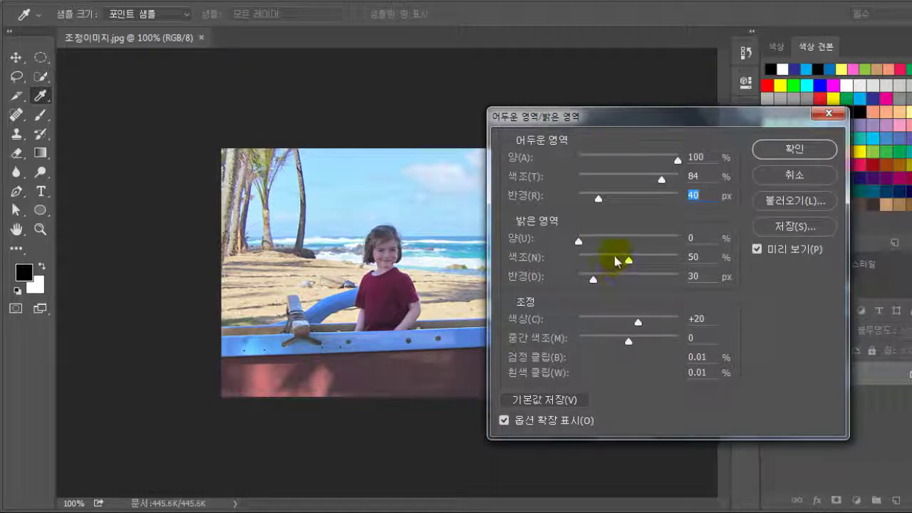
Keep the highlights amount at 0% and the color correction at +20, and apply the Shadows/Highlights adjustment
{"action": "left_click_drag", "start_coordinate": [576, 242], "coordinate": [549, 242]}
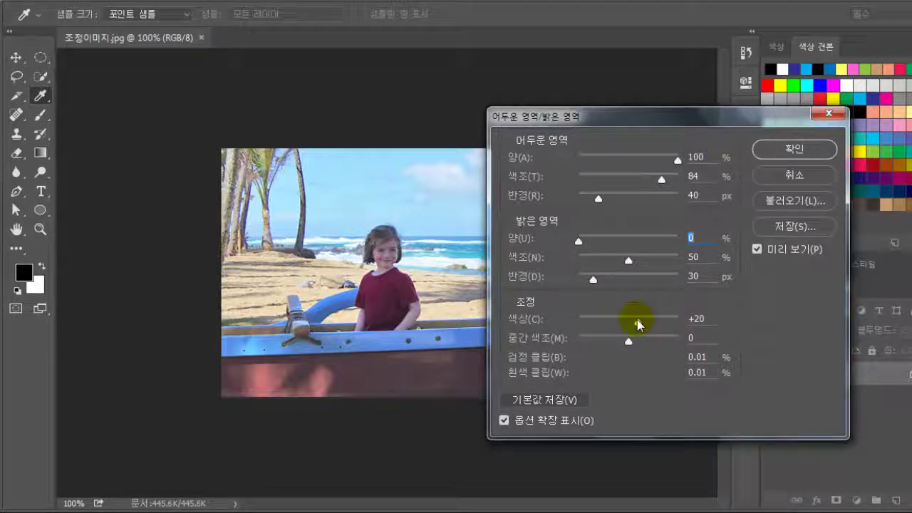
{"action": "mouse_move", "coordinate": [638, 324]}
{"action": "left_mouse_down"}
{"action": "mouse_move", "coordinate": [685, 329]}
{"action": "mouse_move", "coordinate": [639, 334]}
{"action": "left_mouse_up"}
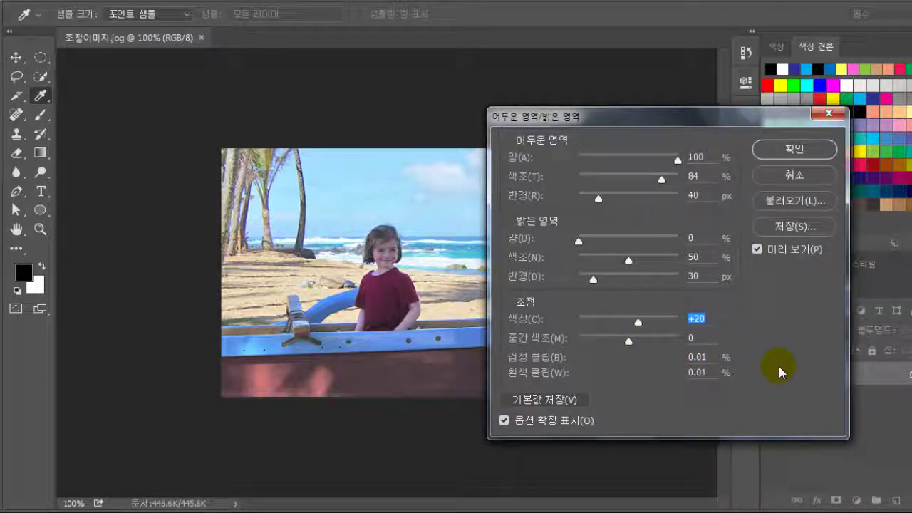
{"action": "key", "text": "alt"}
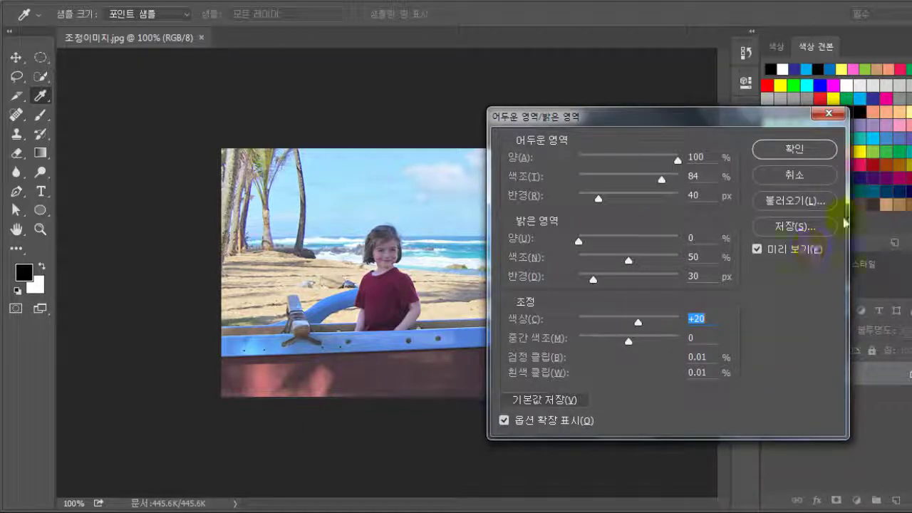
{"action": "left_click", "coordinate": [810, 155]}
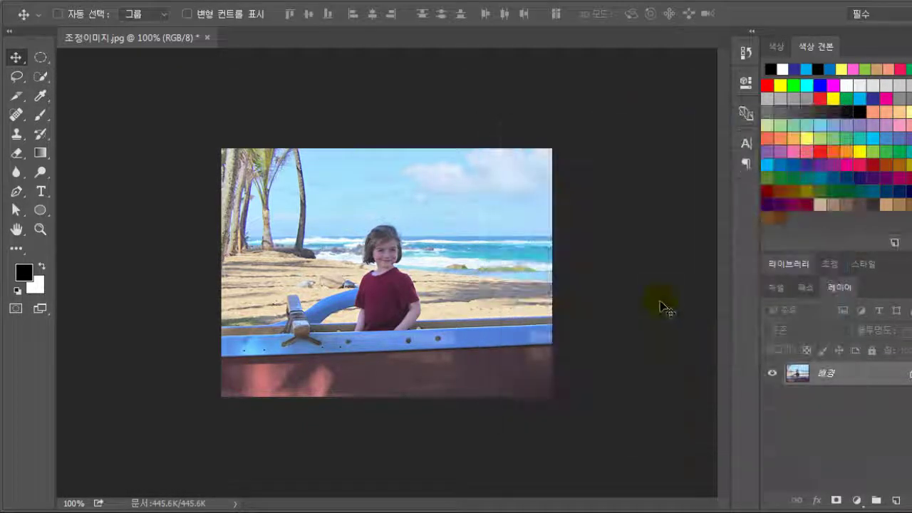
Compare the photo's opened state with its Shadows/Highlights state in the history, ending on the adjusted version
{"action": "left_click", "coordinate": [739, 50]}
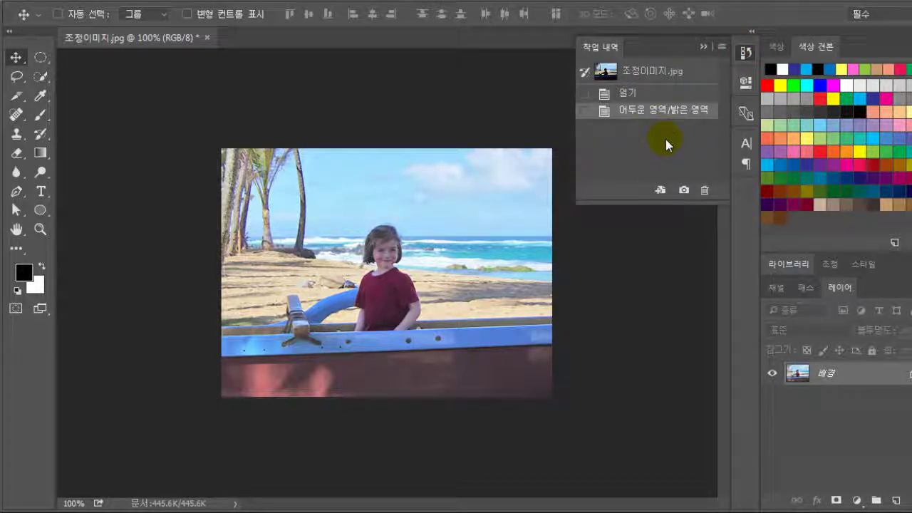
{"action": "left_click", "coordinate": [639, 98]}
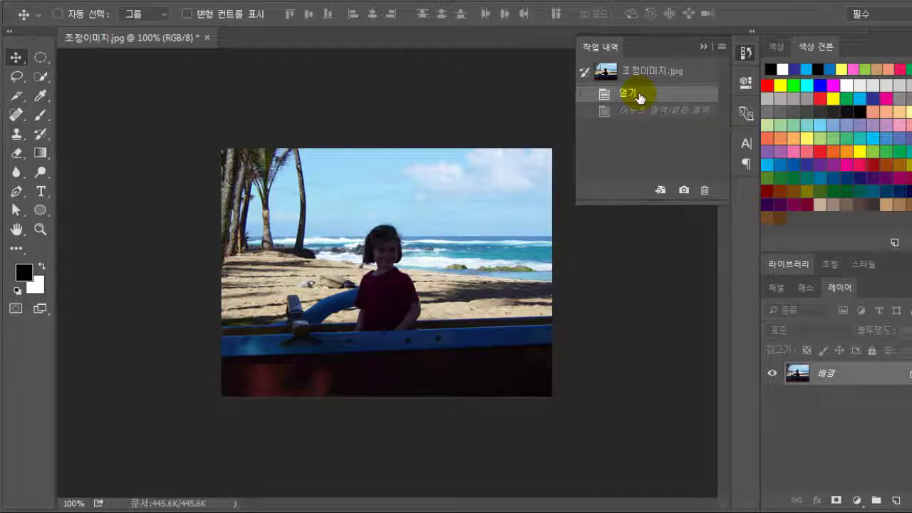
{"action": "left_click", "coordinate": [641, 109]}
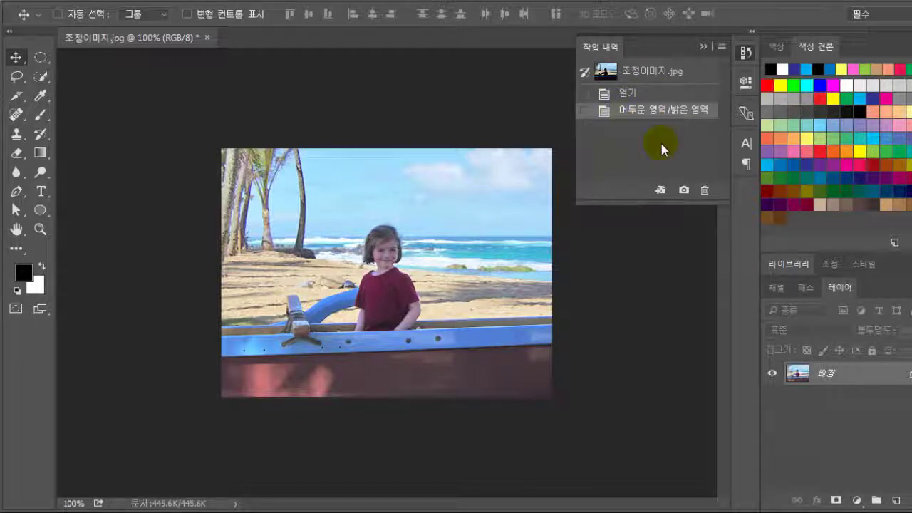
{"action": "left_click", "coordinate": [701, 47]}
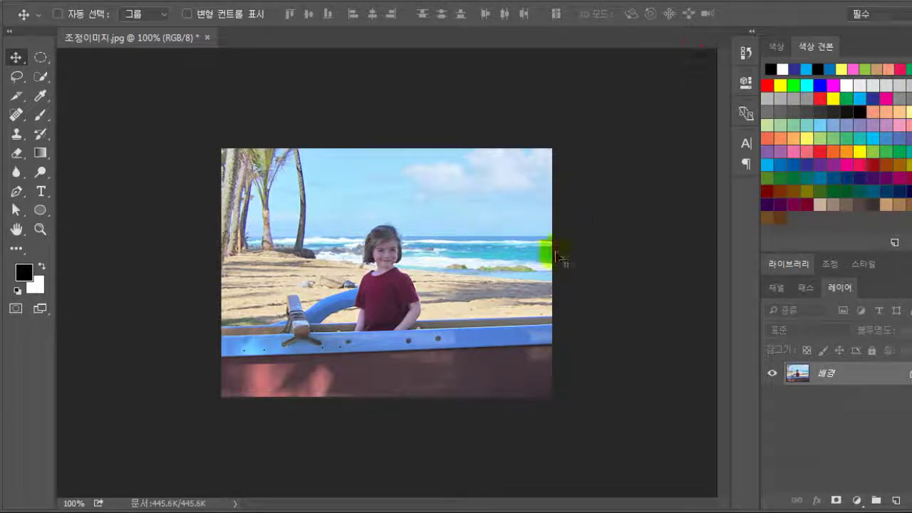
Start a Selective Color adjustment and set the blues to +100% cyan and +100% black
{"action": "left_click", "coordinate": [139, 2]}
{"action": "mouse_move", "coordinate": [153, 32]}
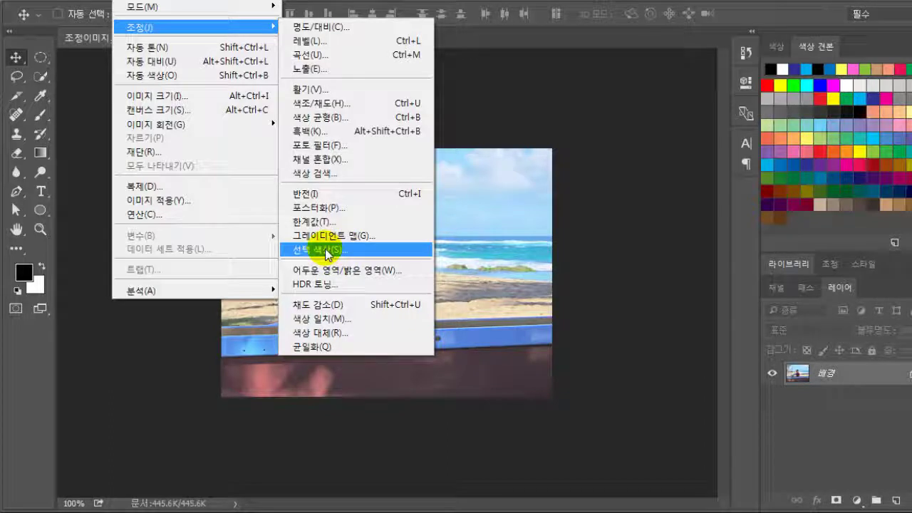
{"action": "left_click", "coordinate": [427, 251]}
{"action": "left_click_drag", "start_coordinate": [505, 86], "coordinate": [713, 182]}
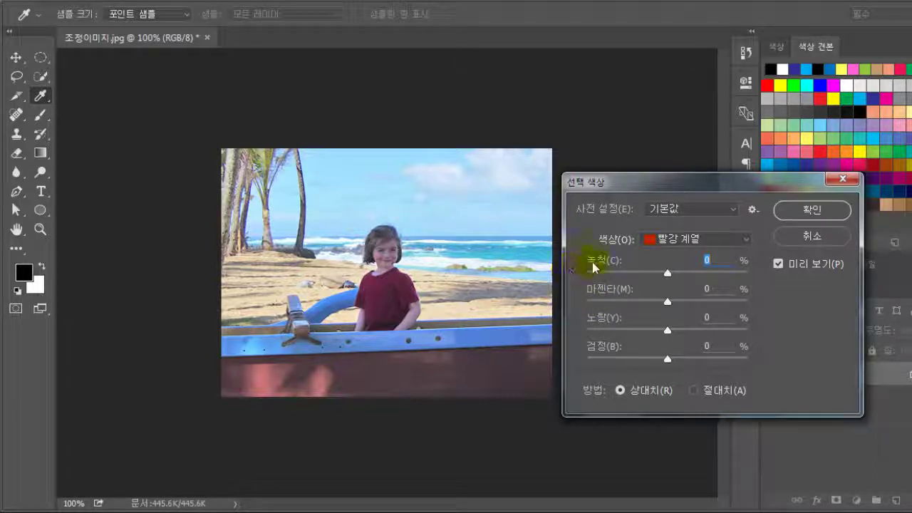
{"action": "left_click_drag", "start_coordinate": [707, 183], "coordinate": [683, 161]}
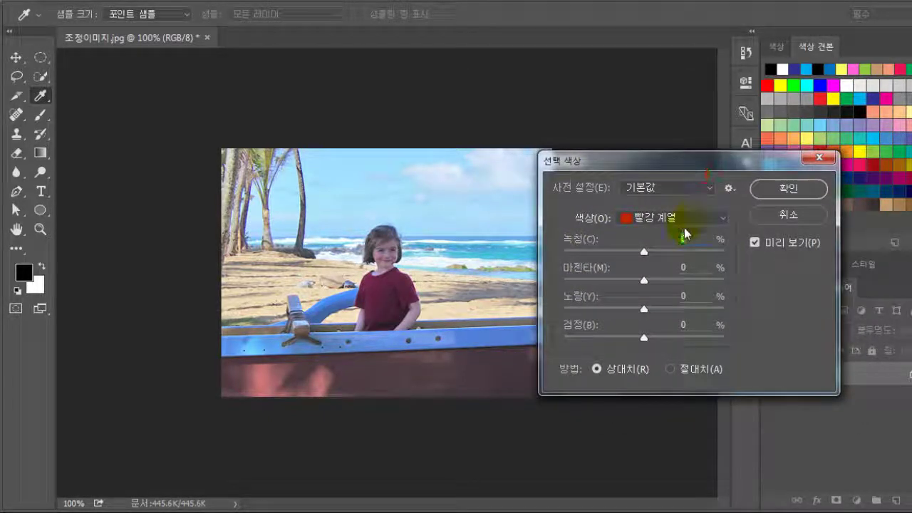
{"action": "left_click", "coordinate": [722, 217]}
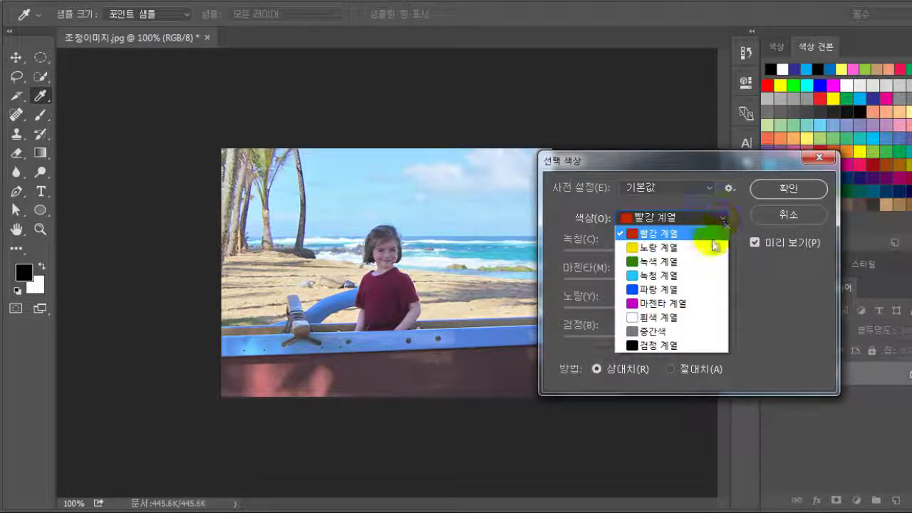
{"action": "left_click", "coordinate": [661, 290]}
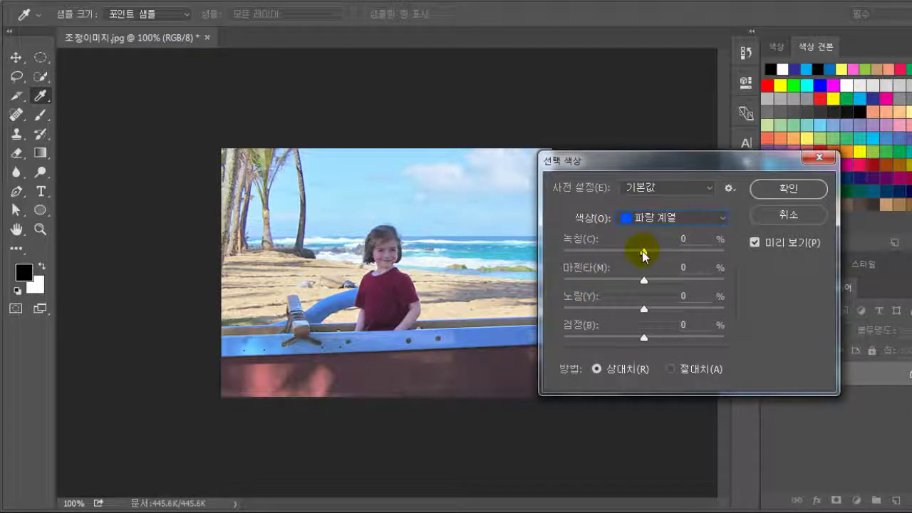
{"action": "left_click_drag", "start_coordinate": [643, 255], "coordinate": [723, 258]}
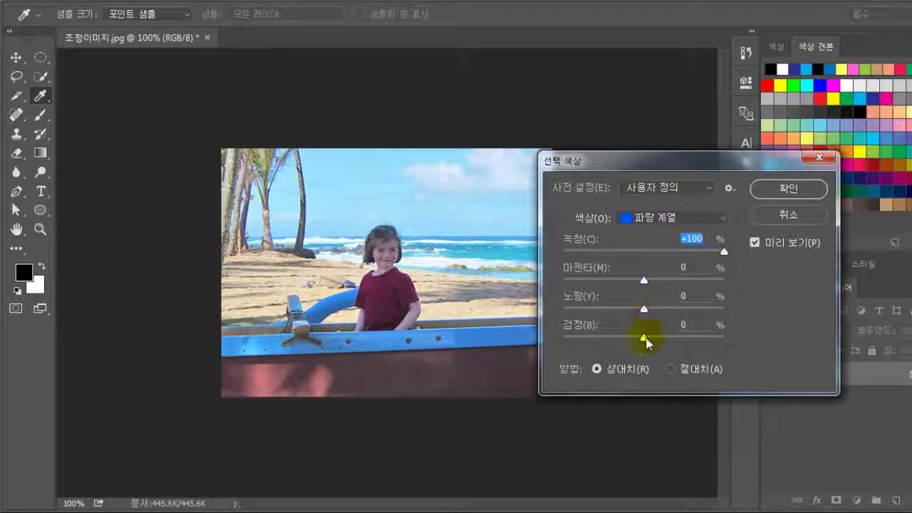
{"action": "left_click_drag", "start_coordinate": [643, 337], "coordinate": [739, 349]}
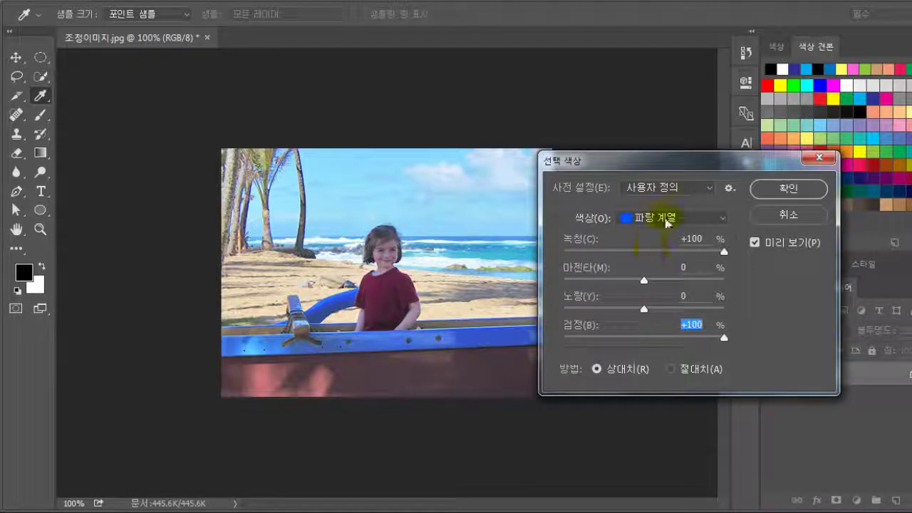
Set the cyans range of the Selective Color adjustment to +100% cyan and +100% black
{"action": "left_click", "coordinate": [675, 221]}
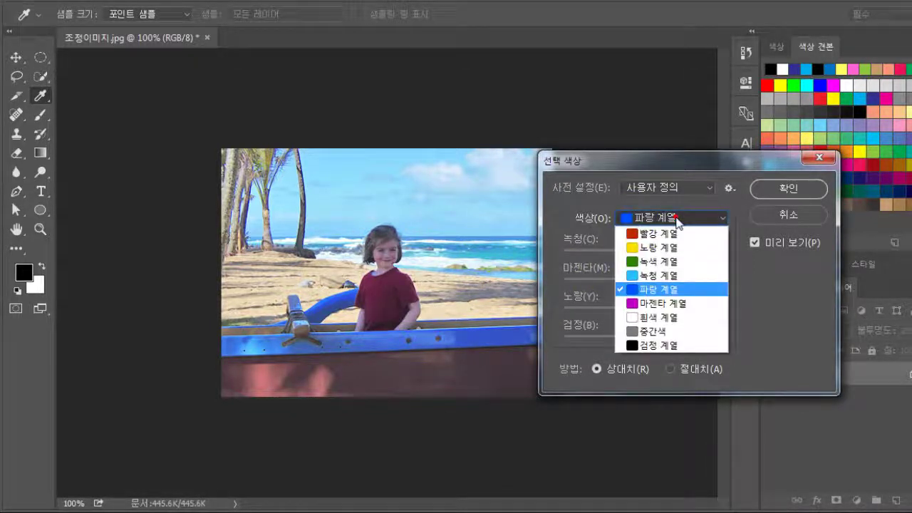
{"action": "left_click", "coordinate": [655, 276]}
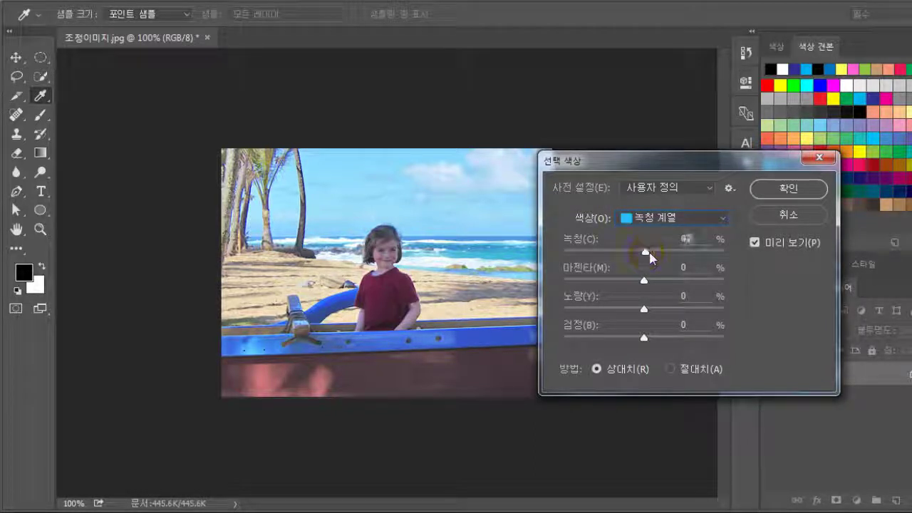
{"action": "left_click_drag", "start_coordinate": [649, 257], "coordinate": [733, 261]}
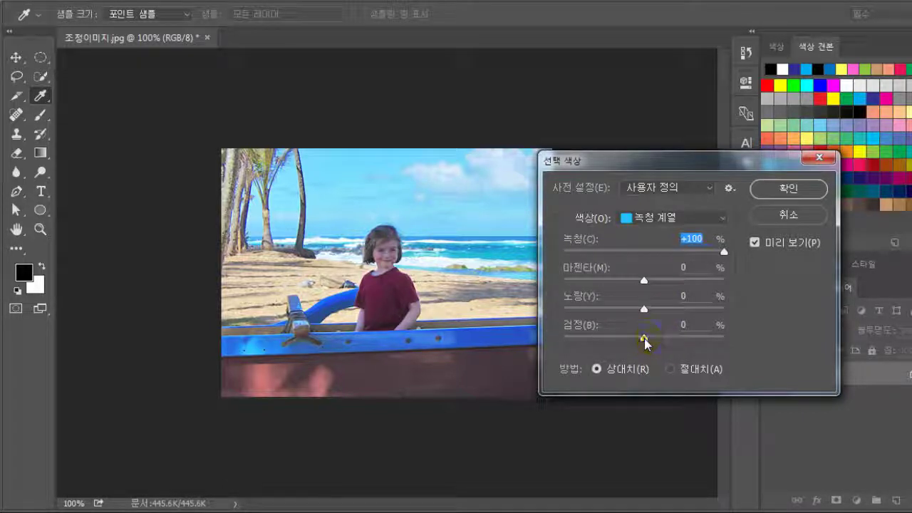
{"action": "left_click_drag", "start_coordinate": [644, 341], "coordinate": [757, 349]}
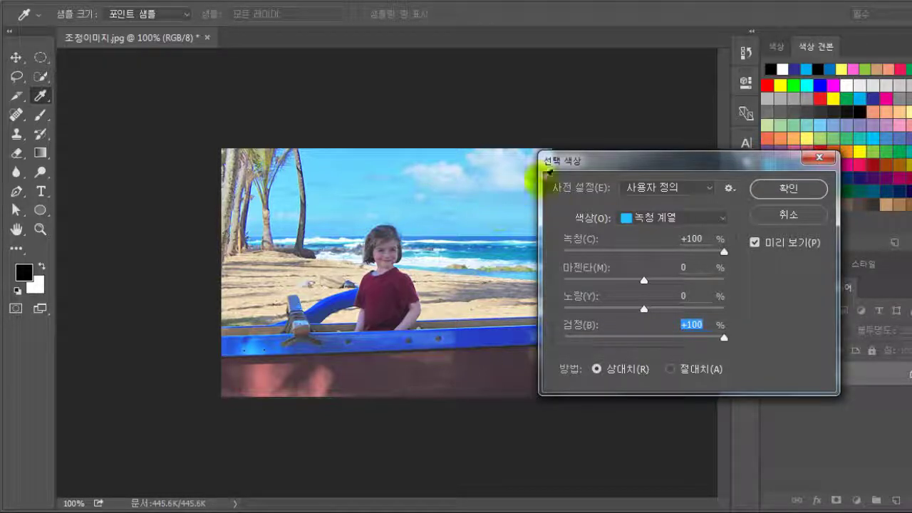
{"action": "left_click_drag", "start_coordinate": [546, 173], "coordinate": [547, 196]}
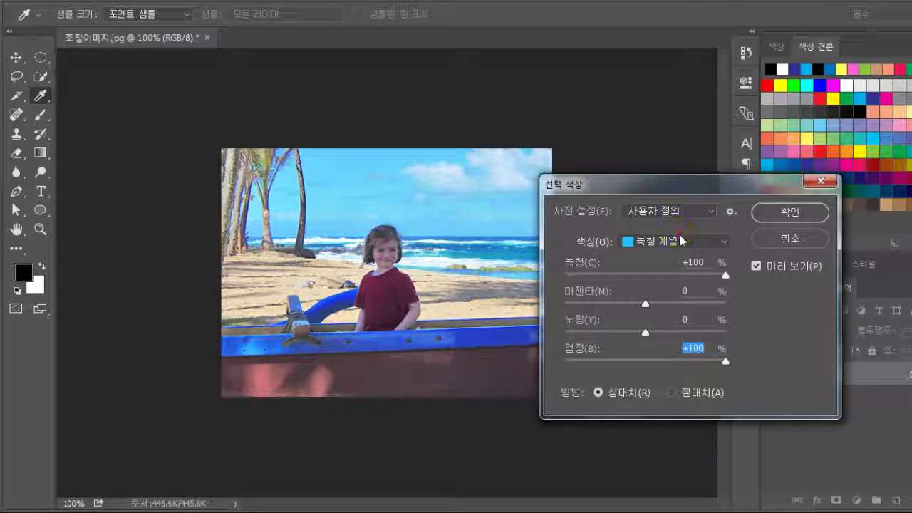
Review the color ranges, keep the cyans range selected, and apply the Selective Color adjustment
{"action": "left_click", "coordinate": [681, 240]}
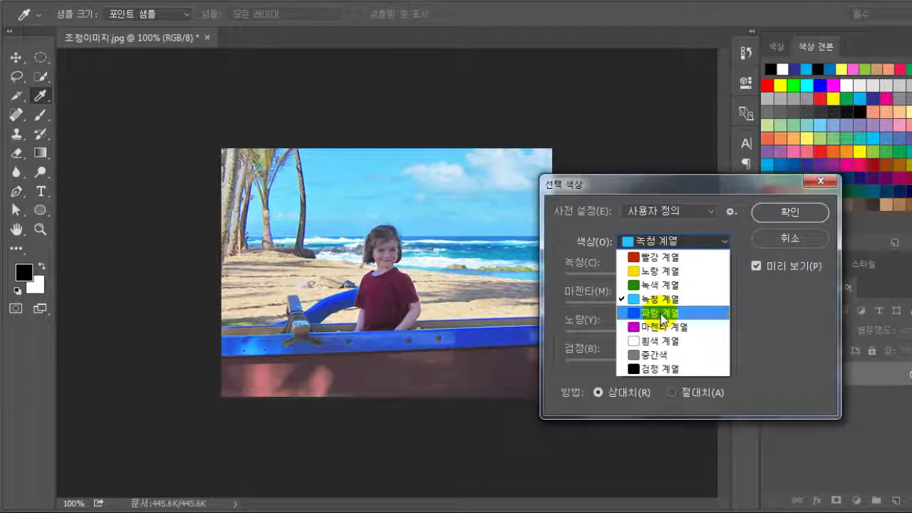
{"action": "left_click", "coordinate": [797, 336]}
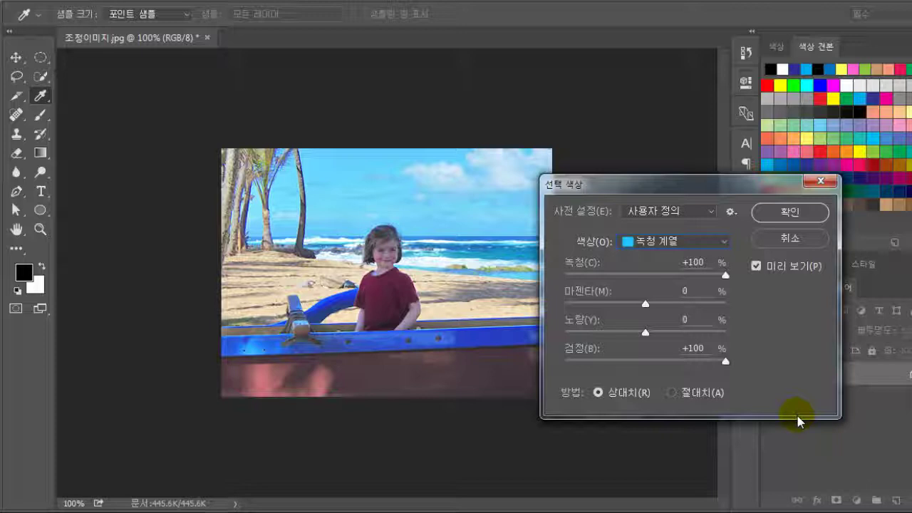
{"action": "left_click_drag", "start_coordinate": [798, 421], "coordinate": [798, 420]}
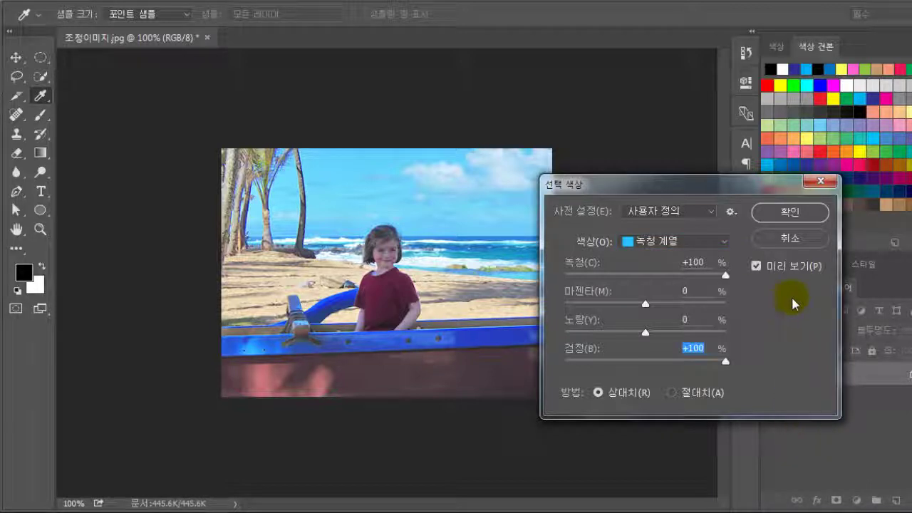
{"action": "left_click", "coordinate": [788, 212]}
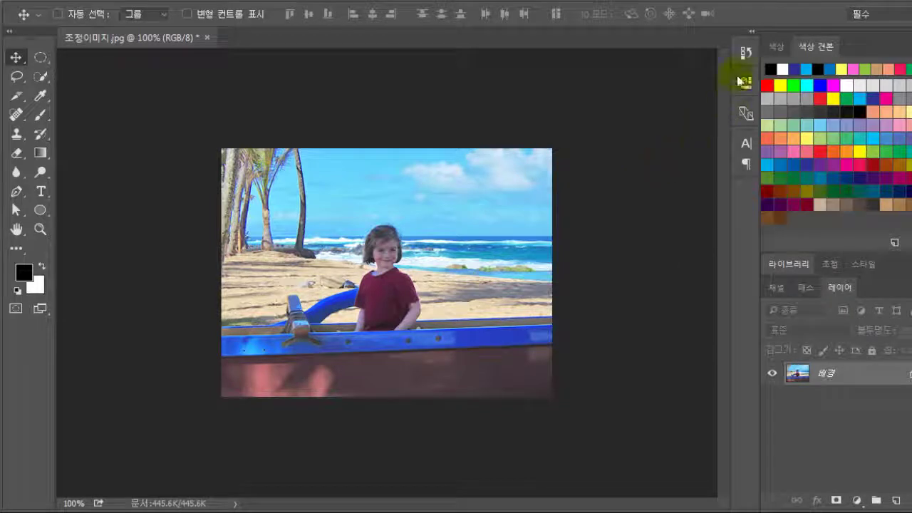
Compare the photo's Shadows/Highlights state with its Selective Color state in the history, ending on the Selective Color version
{"action": "left_click", "coordinate": [745, 52]}
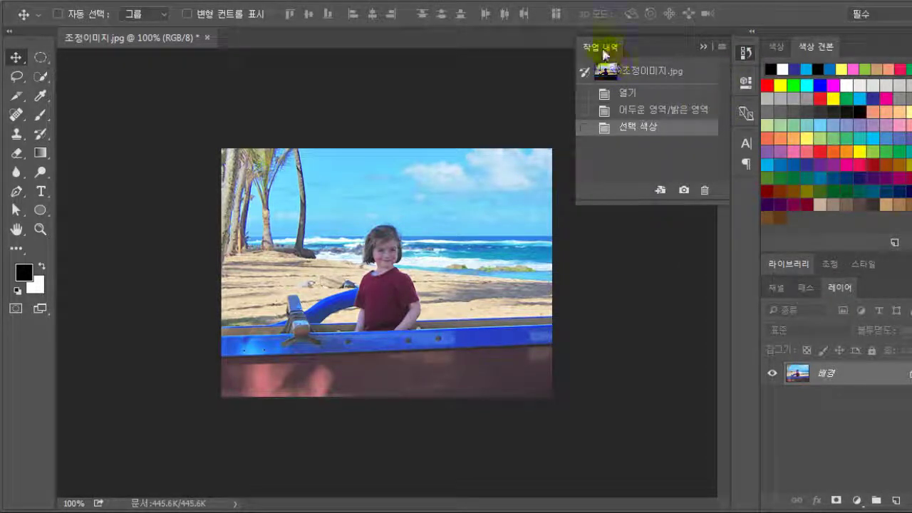
{"action": "left_click", "coordinate": [643, 112]}
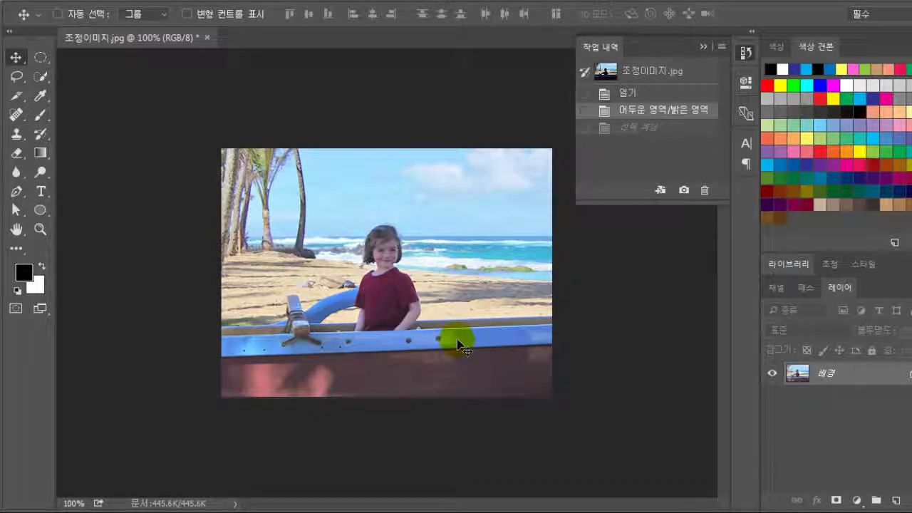
{"action": "left_click", "coordinate": [641, 127]}
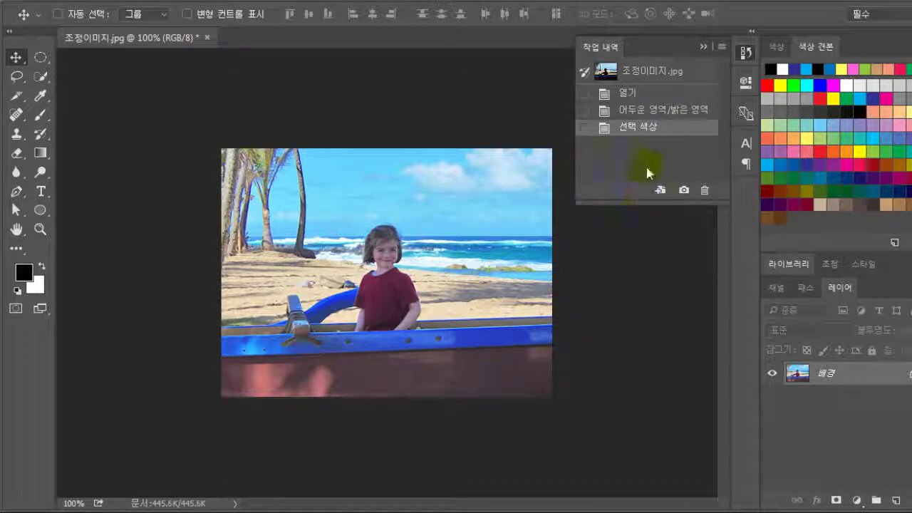
{"action": "left_click", "coordinate": [704, 47]}
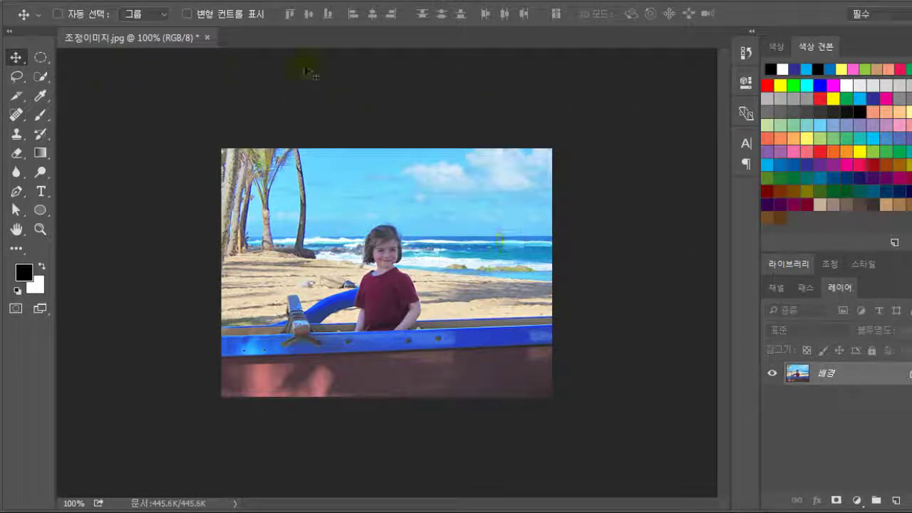
{"action": "left_click", "coordinate": [745, 53]}
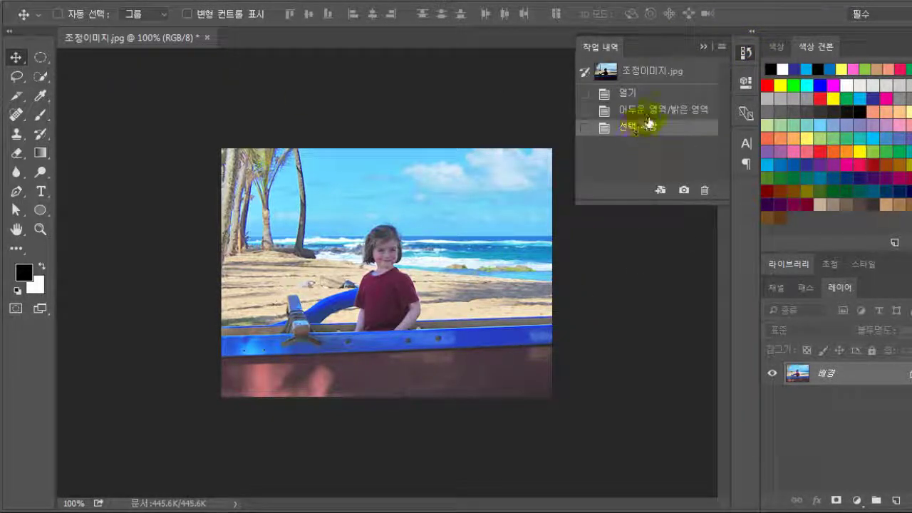
Start a Brightness/Contrast adjustment, move its dialog clear of the girl in the photo, and run the automatic correction
{"action": "left_click", "coordinate": [119, 2]}
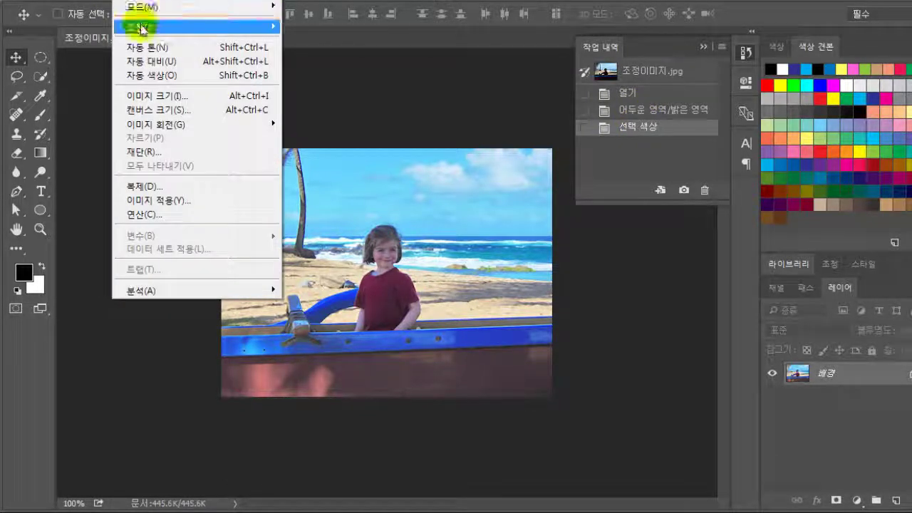
{"action": "mouse_move", "coordinate": [141, 28]}
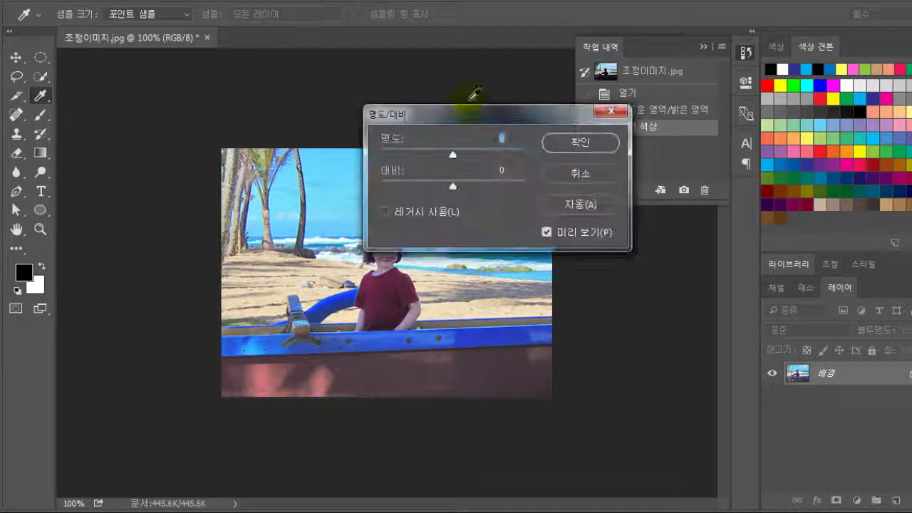
{"action": "left_click_drag", "start_coordinate": [474, 117], "coordinate": [601, 271]}
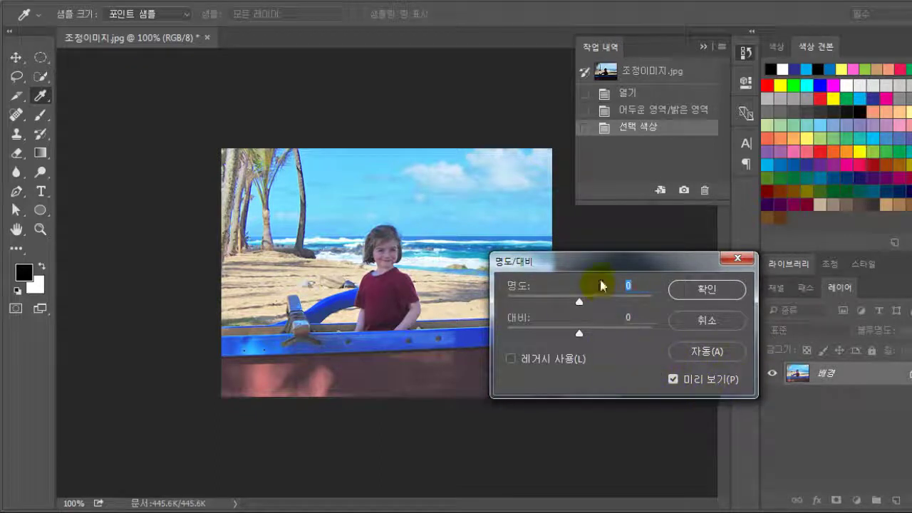
{"action": "left_click_drag", "start_coordinate": [606, 261], "coordinate": [646, 290]}
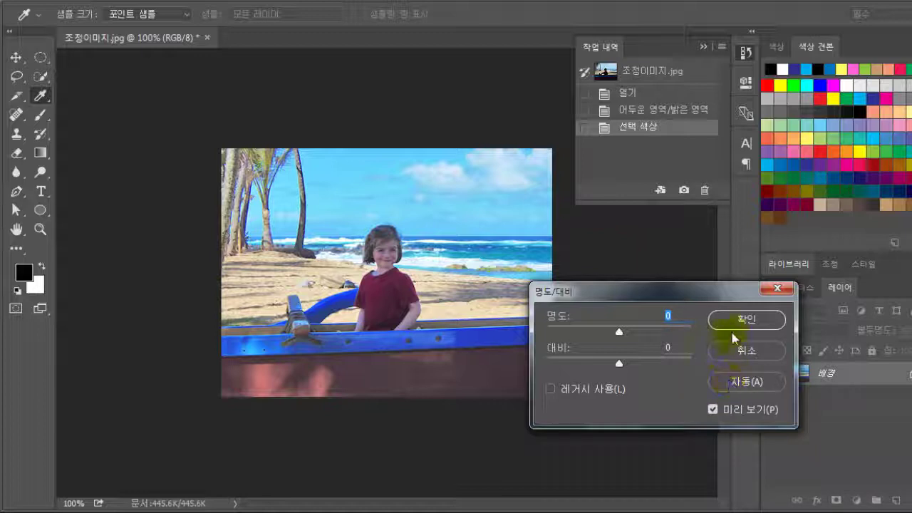
{"action": "left_click", "coordinate": [742, 386]}
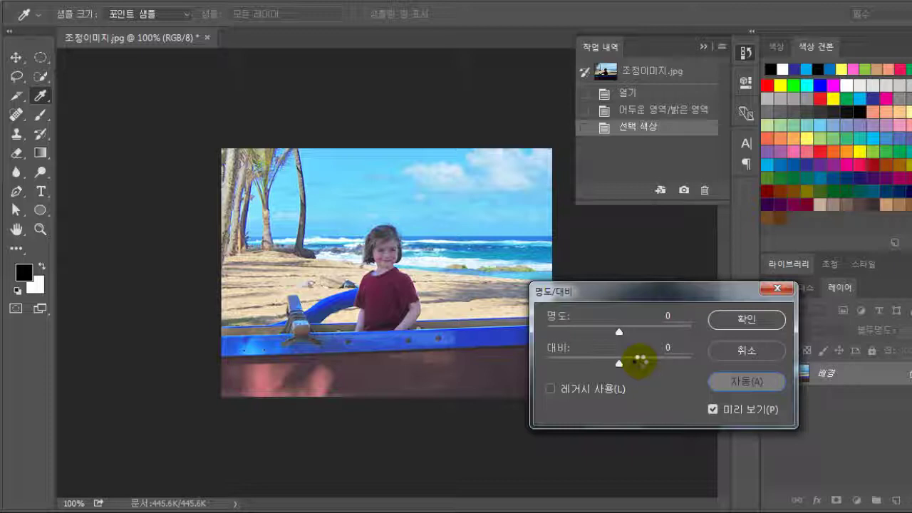
{"action": "left_click", "coordinate": [776, 379]}
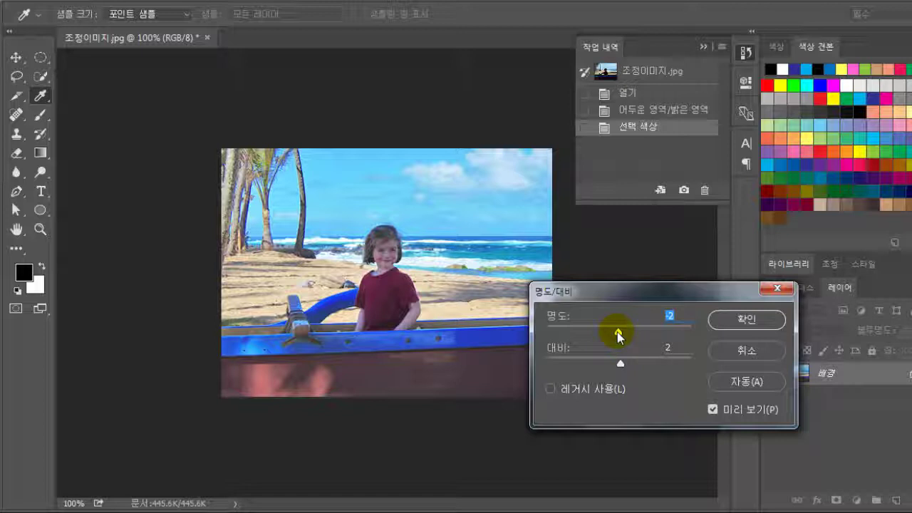
Try a brightness of -35, reset the brightness to 0, and lower the contrast to -9
{"action": "left_click_drag", "start_coordinate": [620, 343], "coordinate": [603, 334]}
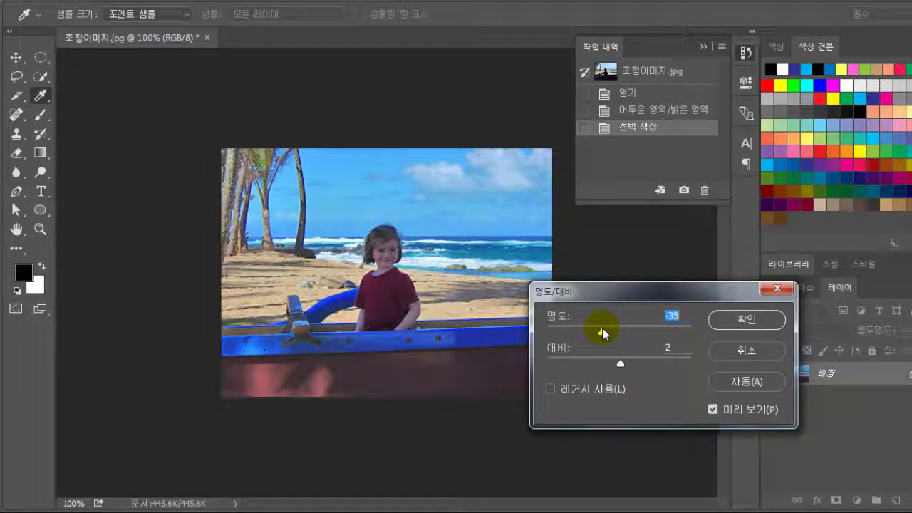
{"action": "type", "text": "0"}
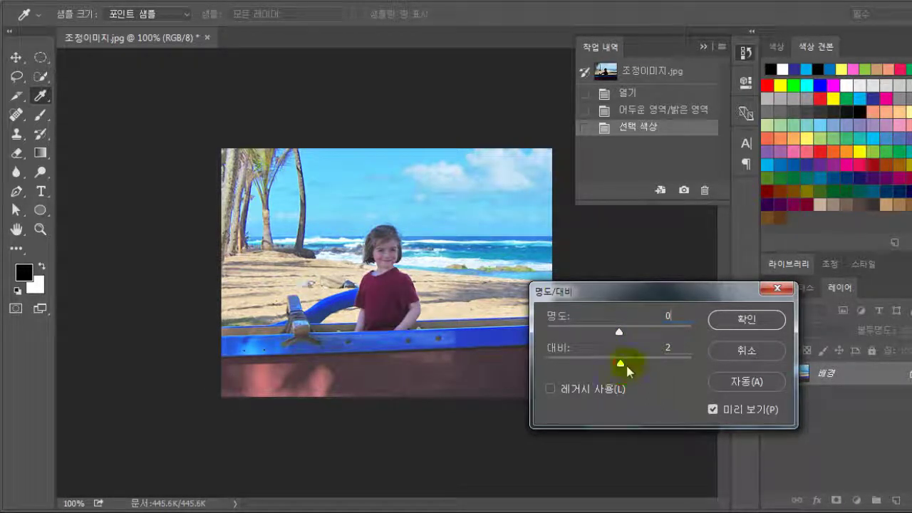
{"action": "left_click_drag", "start_coordinate": [625, 363], "coordinate": [594, 364]}
Run the automatic brightness and contrast correction again and apply the adjustment
{"action": "left_click", "coordinate": [721, 381]}
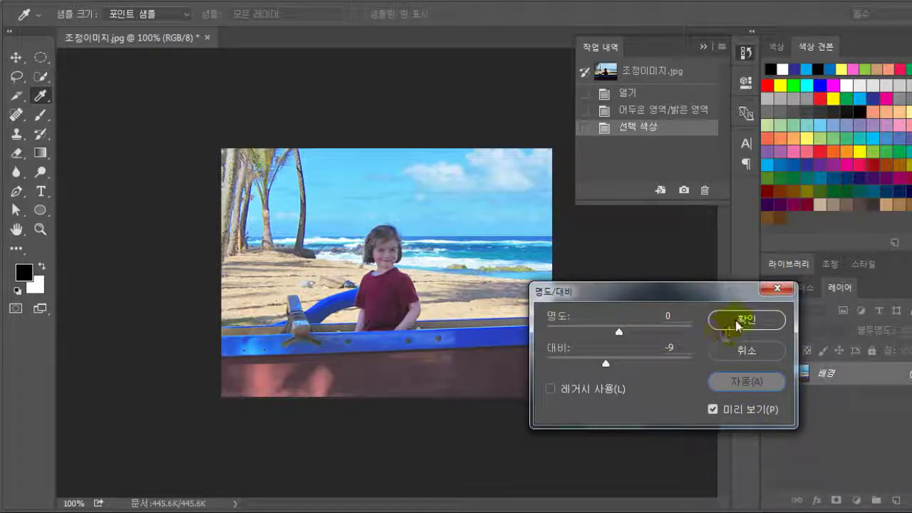
{"action": "left_click", "coordinate": [748, 320]}
{"action": "key", "text": "v"}
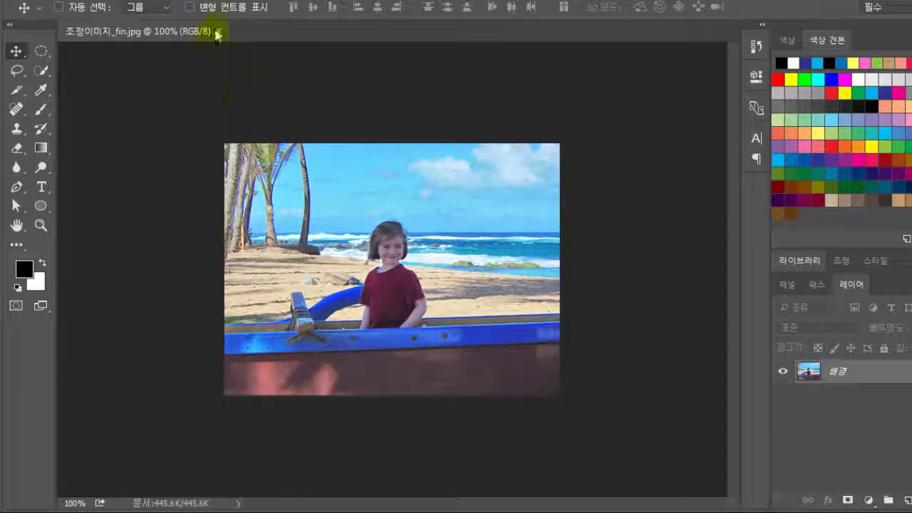
Start a Levels adjustment on the RGB channel and set the input levels to 32 for black and 232 for white
{"action": "left_click", "coordinate": [148, 0]}
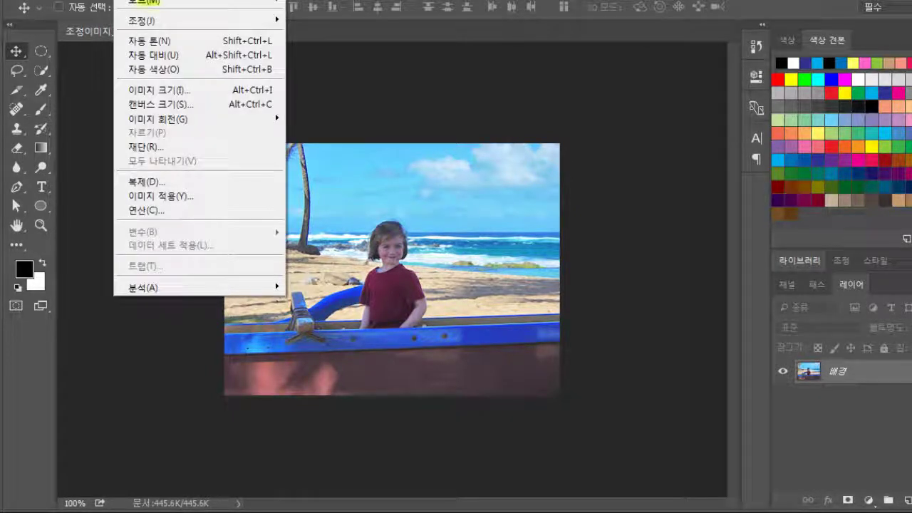
{"action": "mouse_move", "coordinate": [148, 23]}
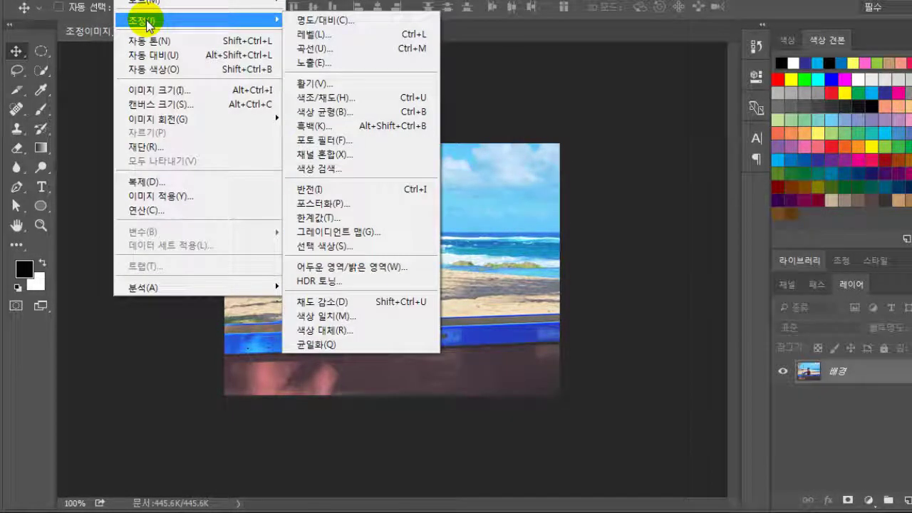
{"action": "left_click", "coordinate": [330, 37]}
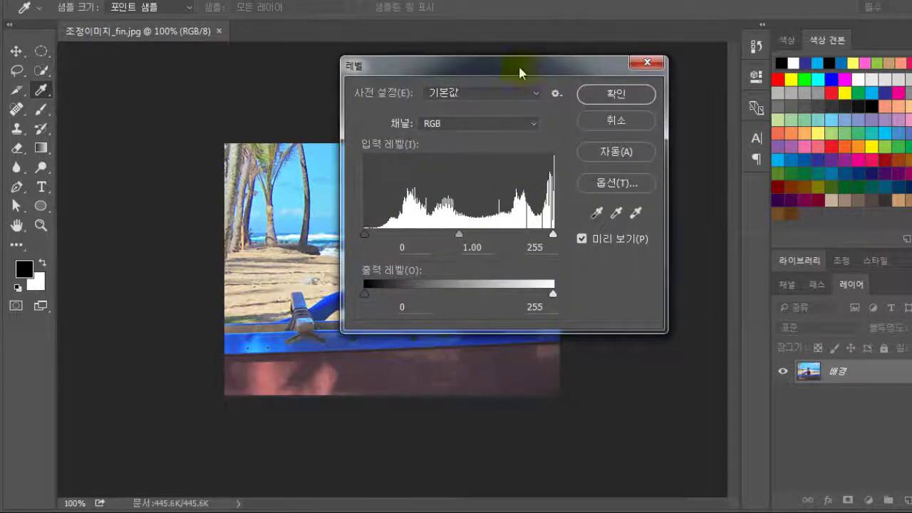
{"action": "left_click_drag", "start_coordinate": [518, 63], "coordinate": [719, 155]}
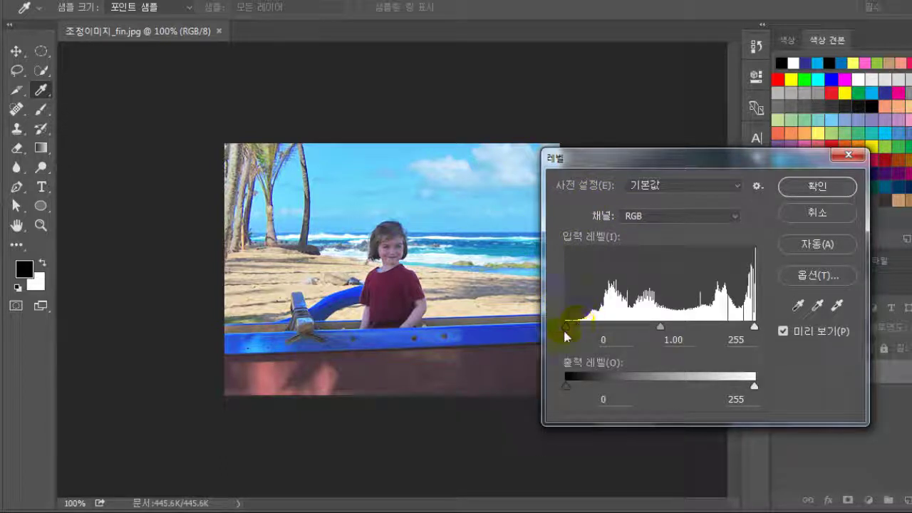
{"action": "left_click", "coordinate": [753, 325]}
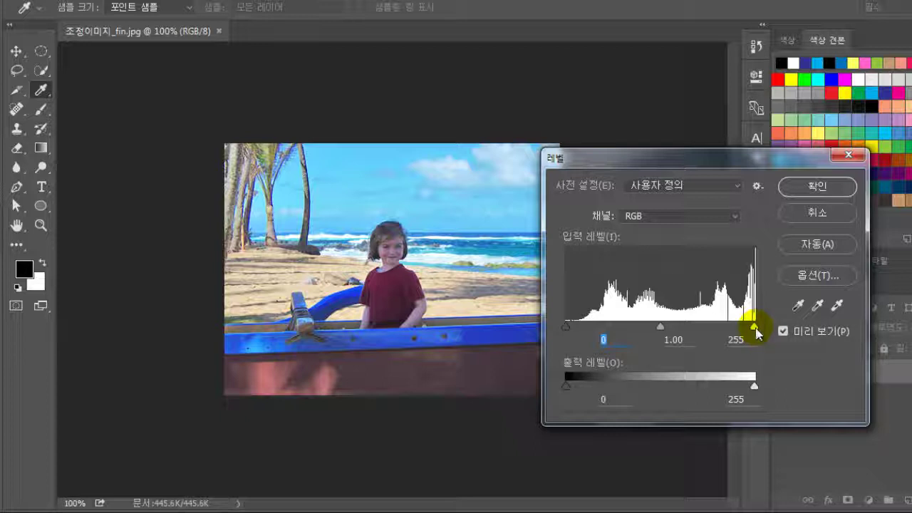
{"action": "mouse_move", "coordinate": [755, 328]}
{"action": "left_mouse_down"}
{"action": "mouse_move", "coordinate": [721, 329]}
{"action": "mouse_move", "coordinate": [758, 329]}
{"action": "mouse_move", "coordinate": [737, 329]}
{"action": "left_mouse_up"}
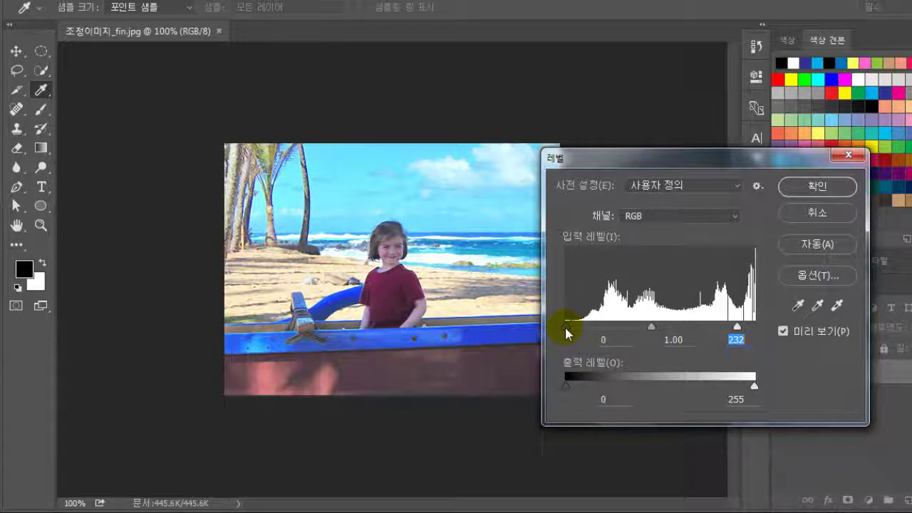
{"action": "left_click_drag", "start_coordinate": [568, 327], "coordinate": [588, 327]}
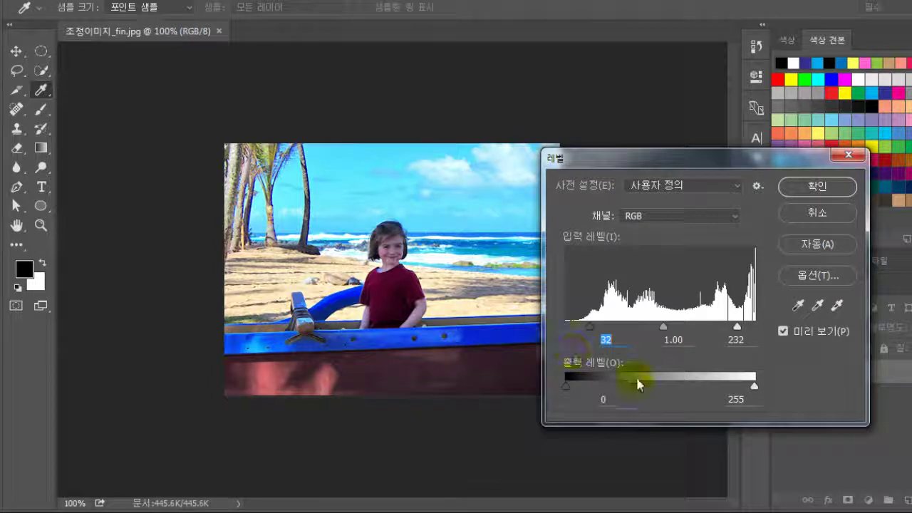
Set the white input level to 234 and apply the Levels adjustment
{"action": "left_click_drag", "start_coordinate": [685, 156], "coordinate": [648, 168]}
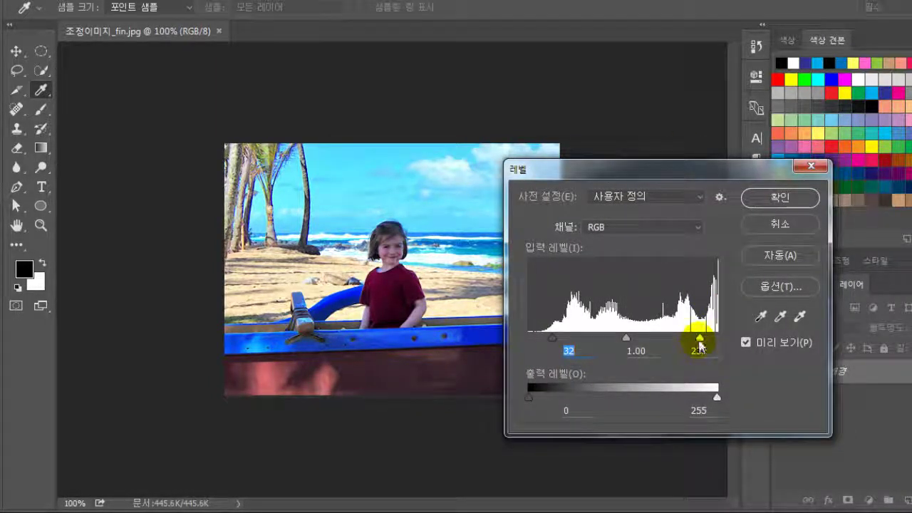
{"action": "mouse_move", "coordinate": [699, 339]}
{"action": "left_mouse_down"}
{"action": "mouse_move", "coordinate": [684, 339]}
{"action": "mouse_move", "coordinate": [702, 341]}
{"action": "left_mouse_up"}
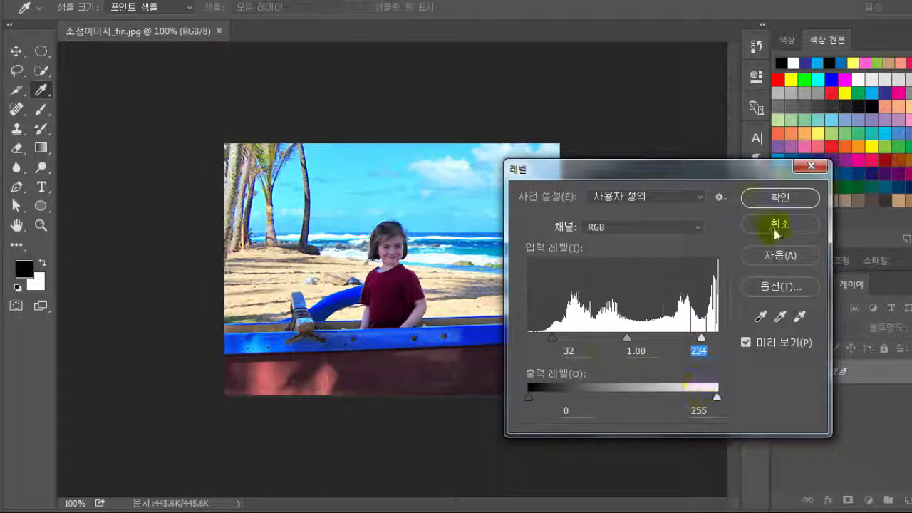
{"action": "left_click", "coordinate": [778, 197]}
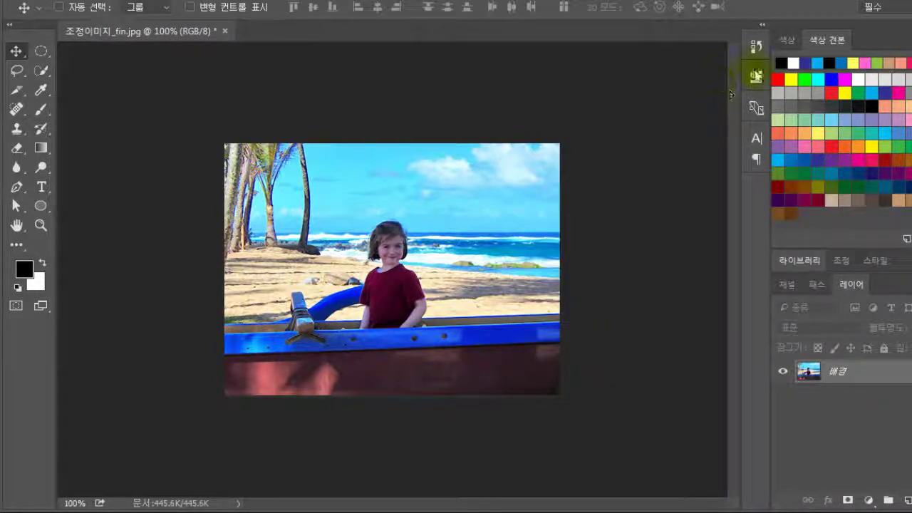
Compare the photo's Brightness/Contrast state with its Levels state in the history, ending on the Levels version
{"action": "left_click", "coordinate": [755, 46]}
{"action": "left_click", "coordinate": [650, 140]}
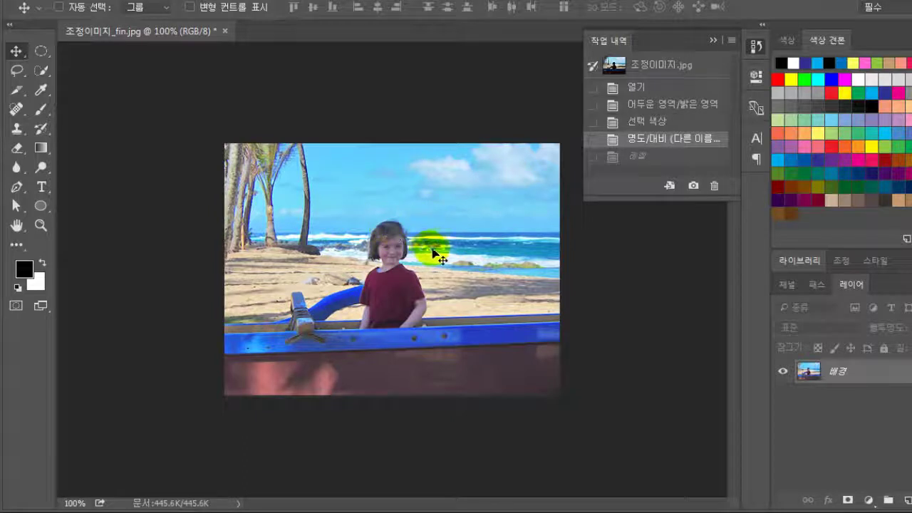
{"action": "left_click", "coordinate": [650, 157]}
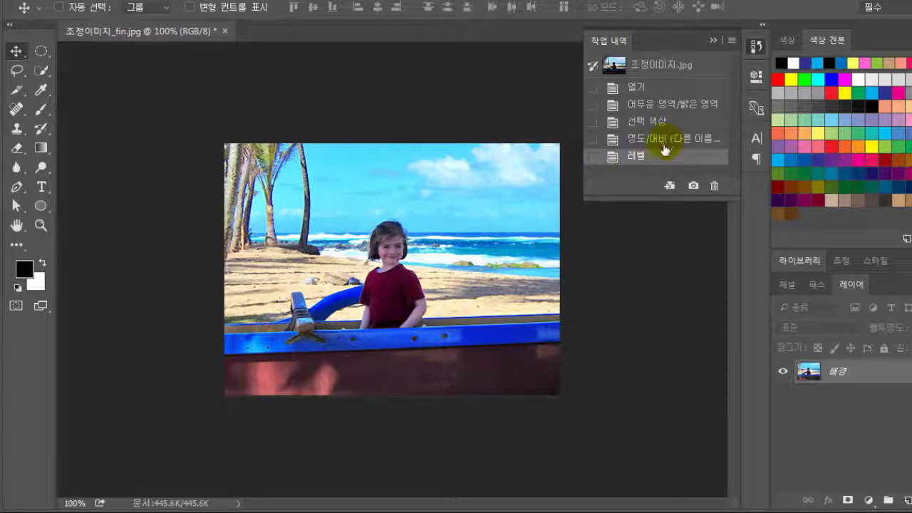
{"action": "left_click", "coordinate": [713, 41]}
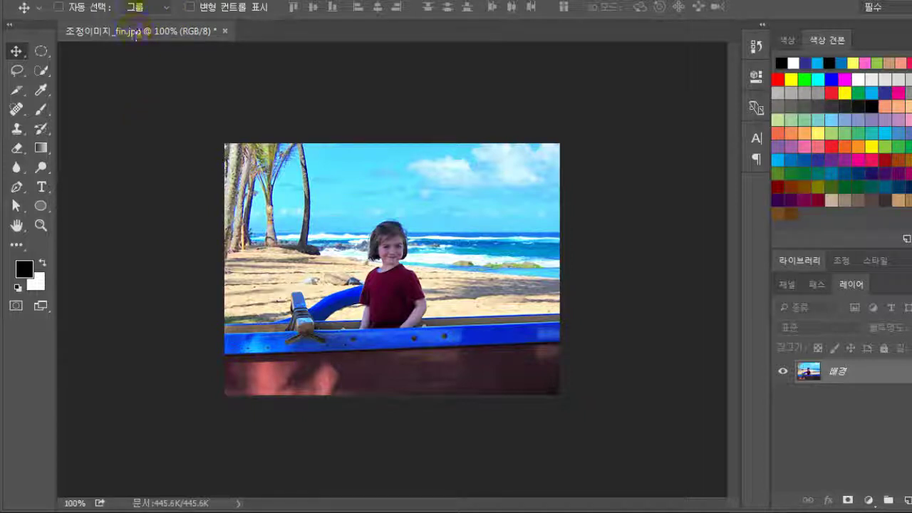
{"action": "left_click", "coordinate": [128, 1]}
{"action": "mouse_move", "coordinate": [142, 20]}
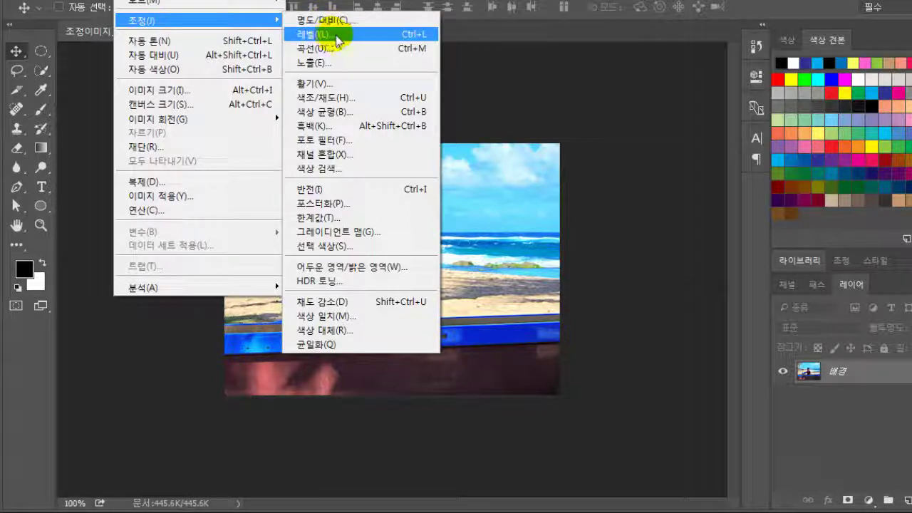
{"action": "left_click", "coordinate": [422, 43]}
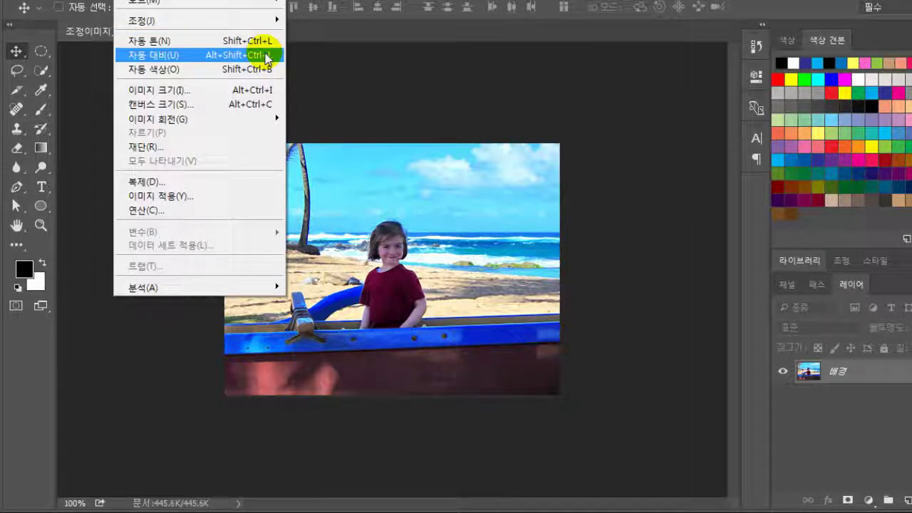
{"action": "mouse_move", "coordinate": [264, 25]}
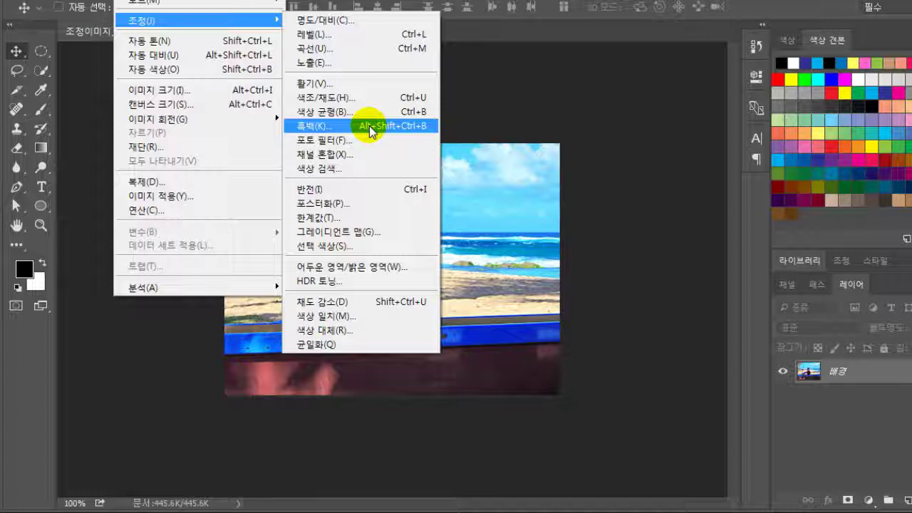
Apply a Black & White adjustment to the photo, trying Blues at -153% and 209% before settling on 109%, with Reds at 28%
{"action": "left_click", "coordinate": [414, 129]}
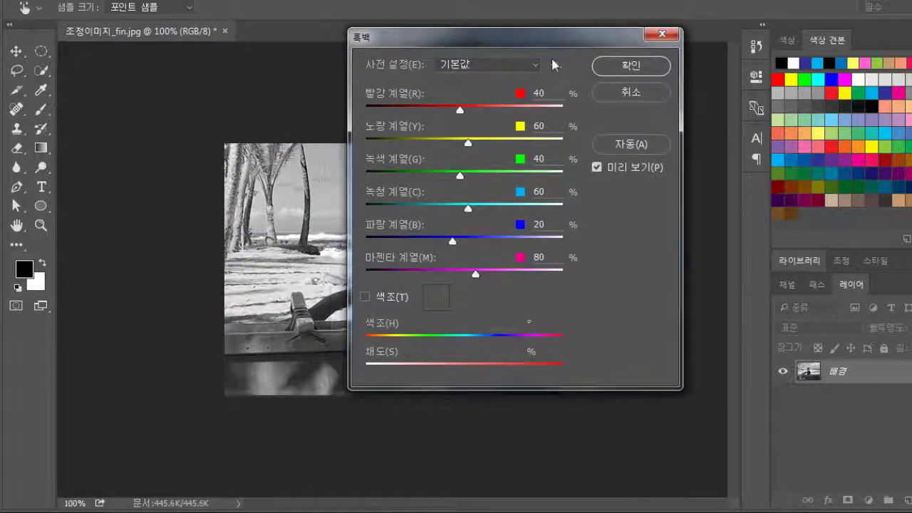
{"action": "left_click_drag", "start_coordinate": [482, 36], "coordinate": [714, 111]}
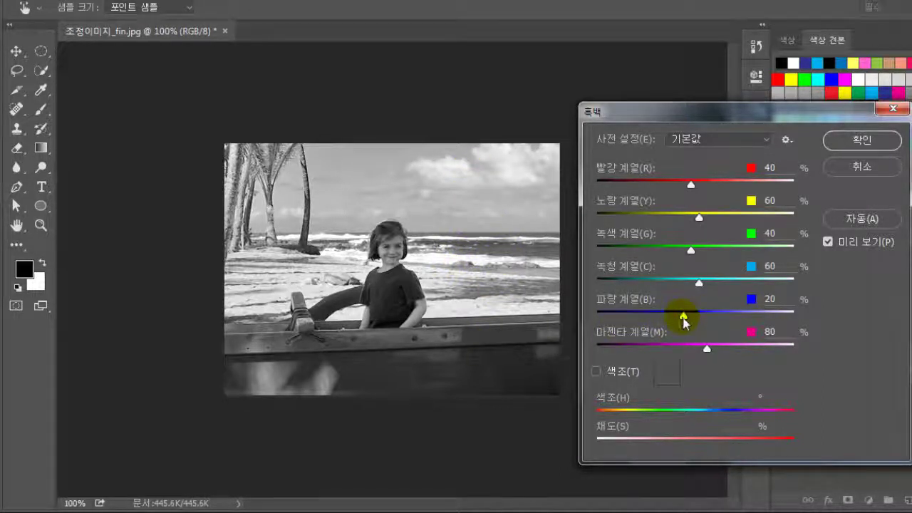
{"action": "left_click_drag", "start_coordinate": [683, 318], "coordinate": [614, 317]}
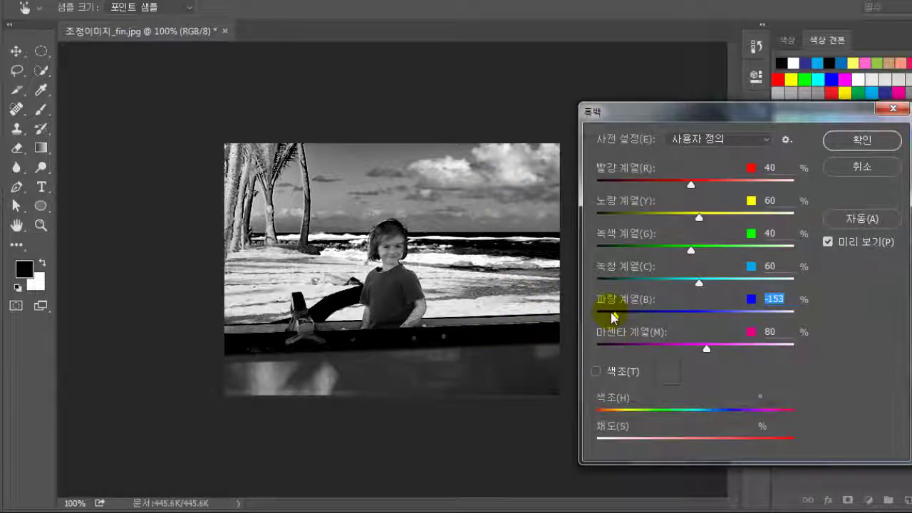
{"action": "left_click_drag", "start_coordinate": [612, 315], "coordinate": [758, 317]}
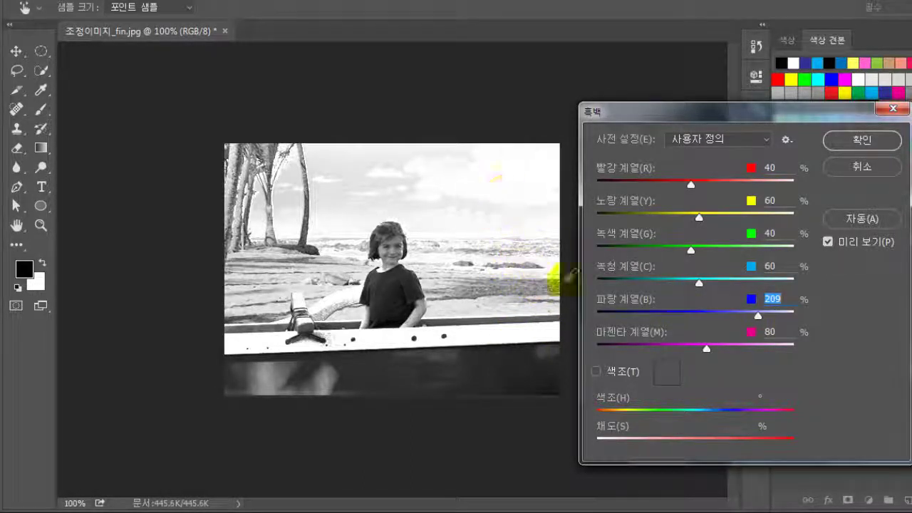
{"action": "left_click_drag", "start_coordinate": [753, 321], "coordinate": [721, 313]}
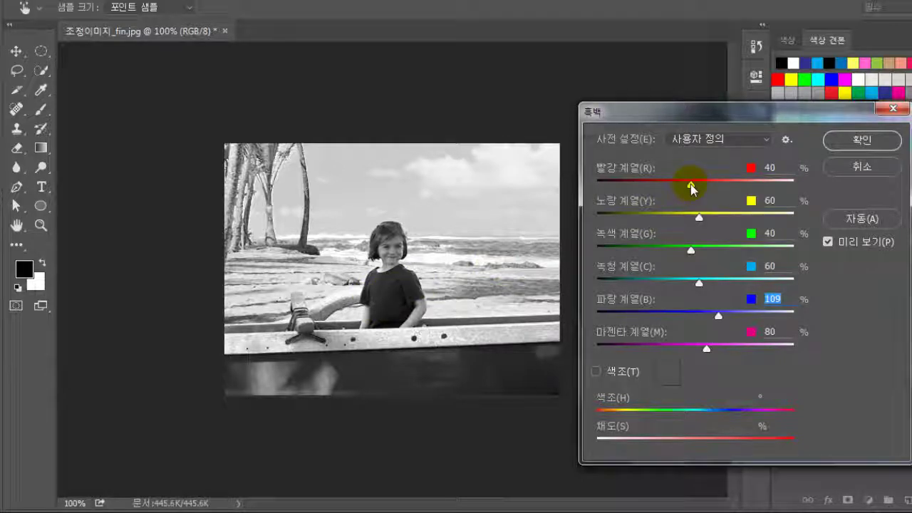
{"action": "mouse_move", "coordinate": [692, 189]}
{"action": "left_mouse_down"}
{"action": "mouse_move", "coordinate": [757, 187]}
{"action": "mouse_move", "coordinate": [666, 187]}
{"action": "mouse_move", "coordinate": [688, 191]}
{"action": "left_mouse_up"}
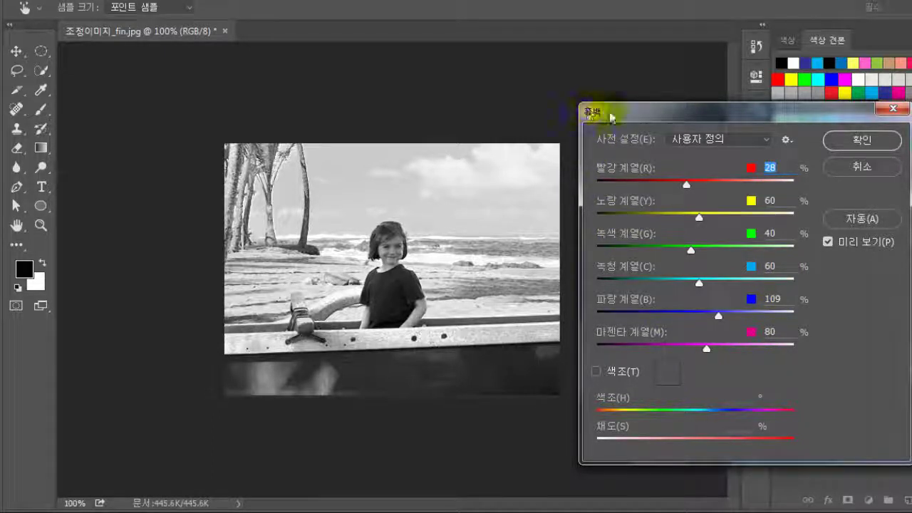
{"action": "left_click", "coordinate": [853, 139]}
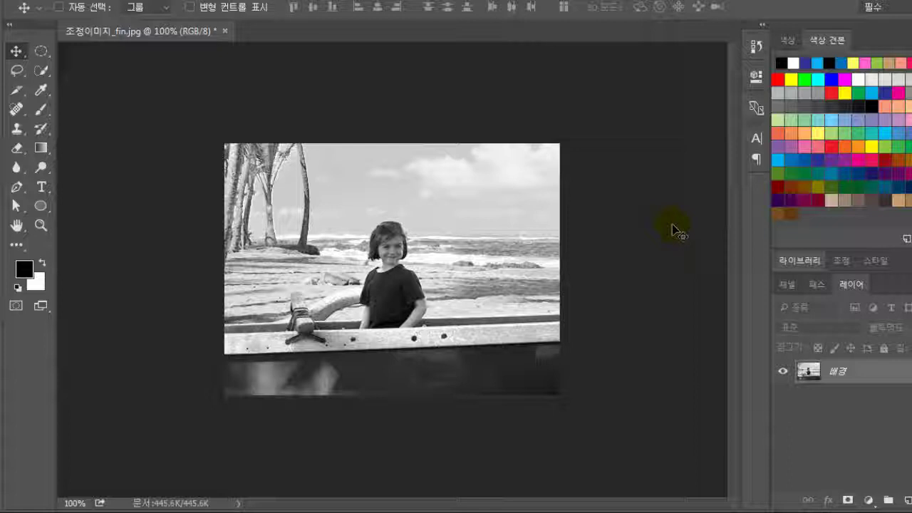
Compare the photo's Levels state with its Black & White state in the history, ending on the black-and-white version
{"action": "left_click", "coordinate": [757, 53]}
{"action": "left_click", "coordinate": [645, 154]}
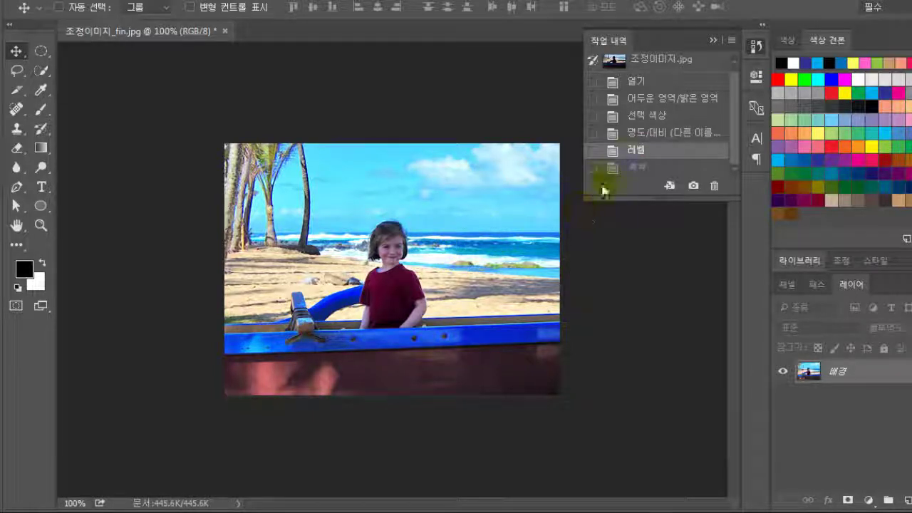
{"action": "left_click", "coordinate": [644, 169]}
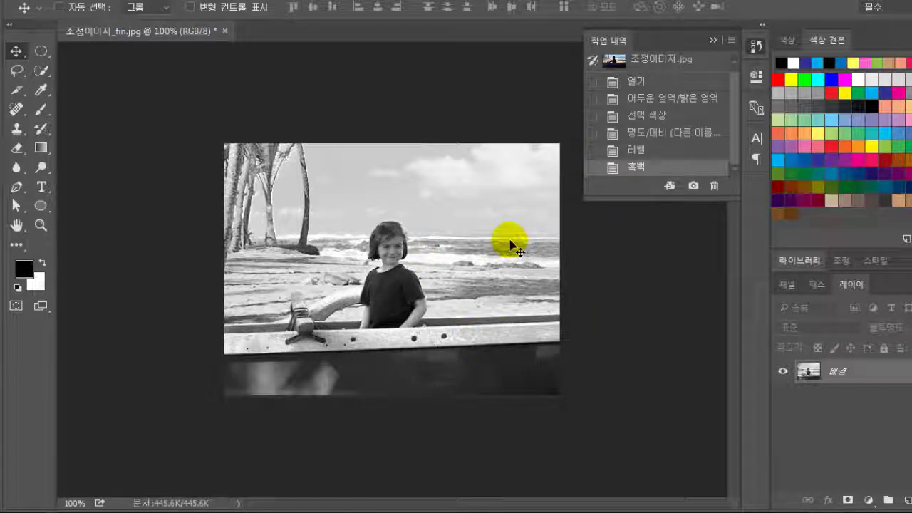
{"action": "left_click", "coordinate": [712, 40]}
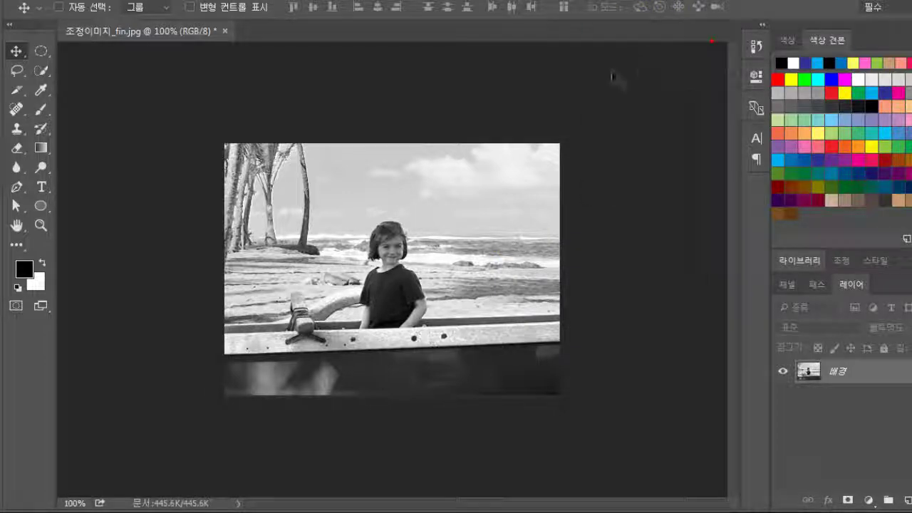
Save the black-and-white photo as a JPEG with High quality, level 8
{"action": "left_click", "coordinate": [46, 0]}
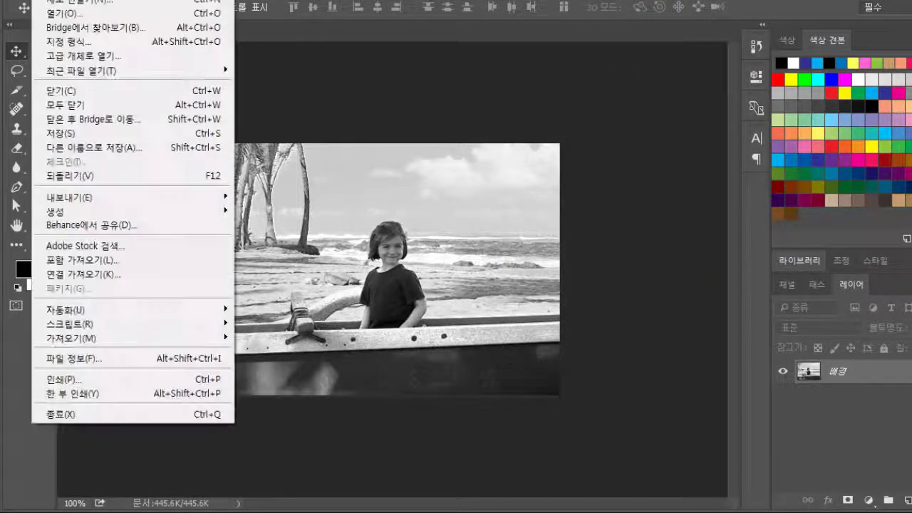
{"action": "left_click", "coordinate": [80, 141]}
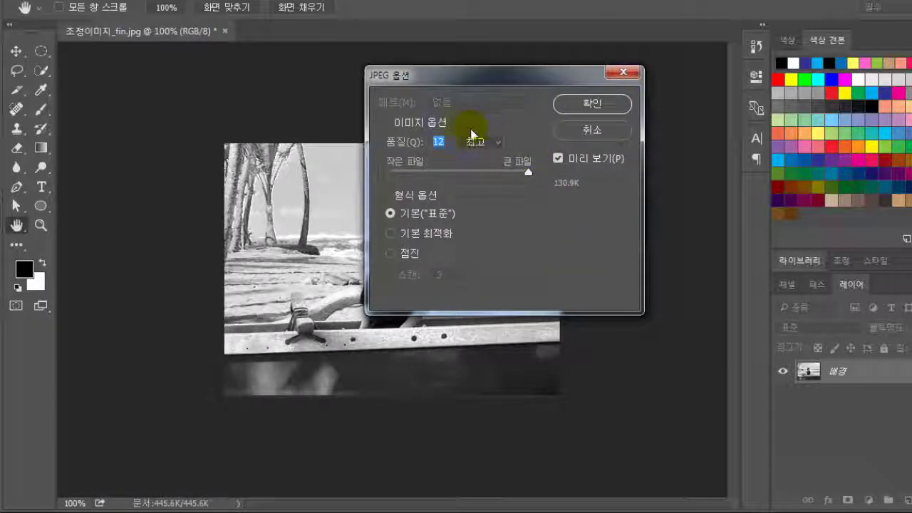
{"action": "left_click", "coordinate": [478, 142]}
{"action": "left_click", "coordinate": [483, 181]}
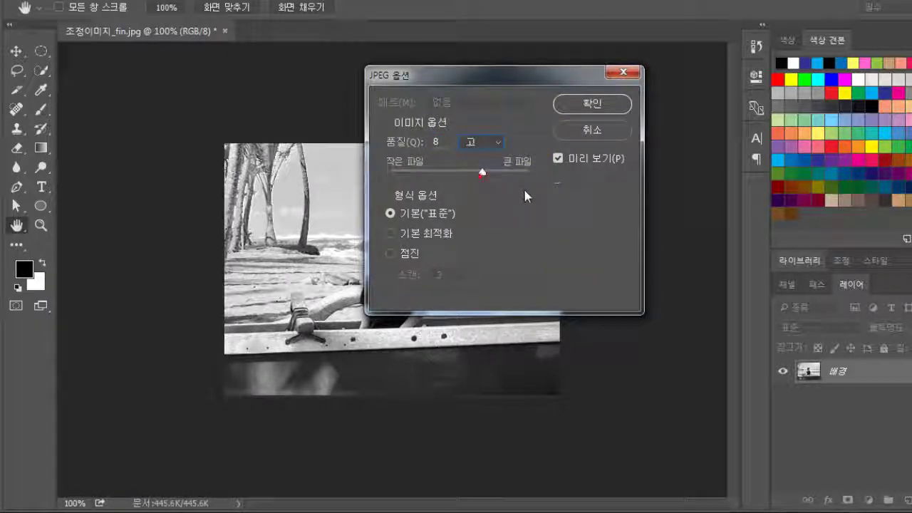
{"action": "left_click", "coordinate": [588, 104]}
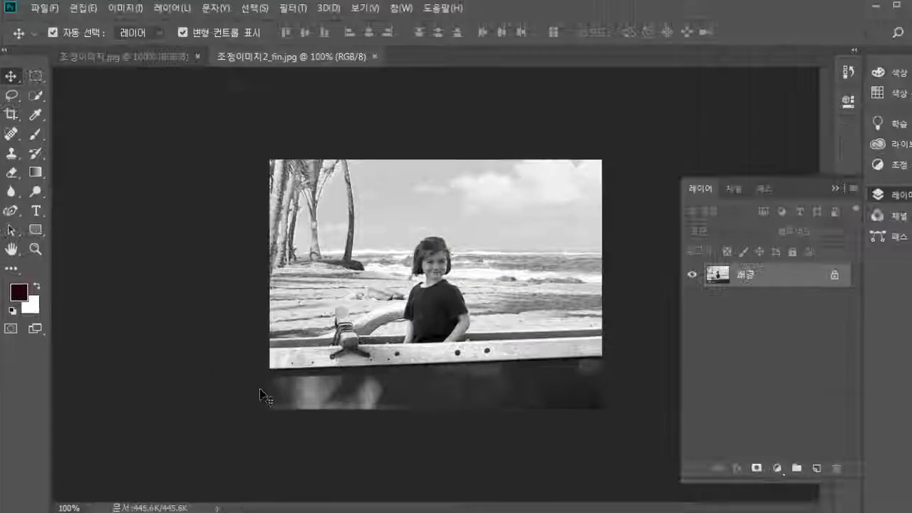
Collapse the Layers panel and look over the available image adjustments without applying any
{"action": "left_click", "coordinate": [834, 190]}
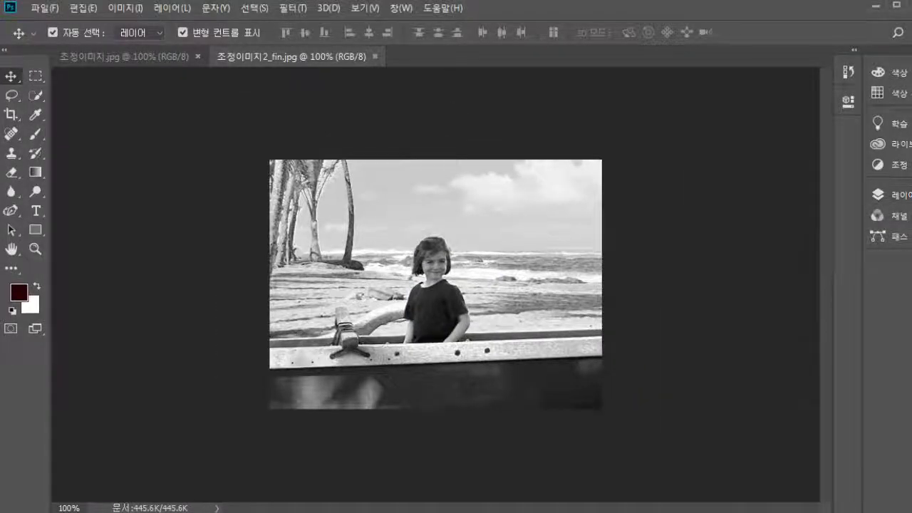
{"action": "left_click", "coordinate": [125, 8]}
{"action": "mouse_move", "coordinate": [131, 45]}
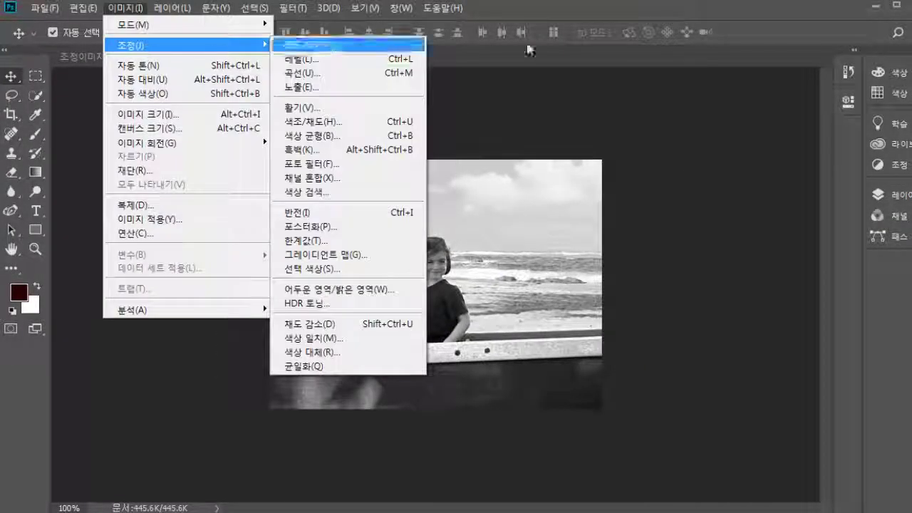
{"action": "left_click", "coordinate": [563, 7]}
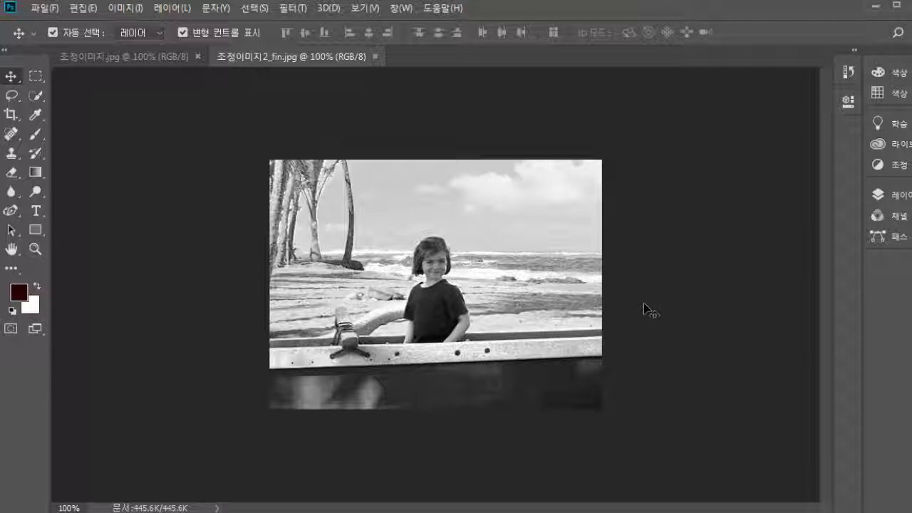